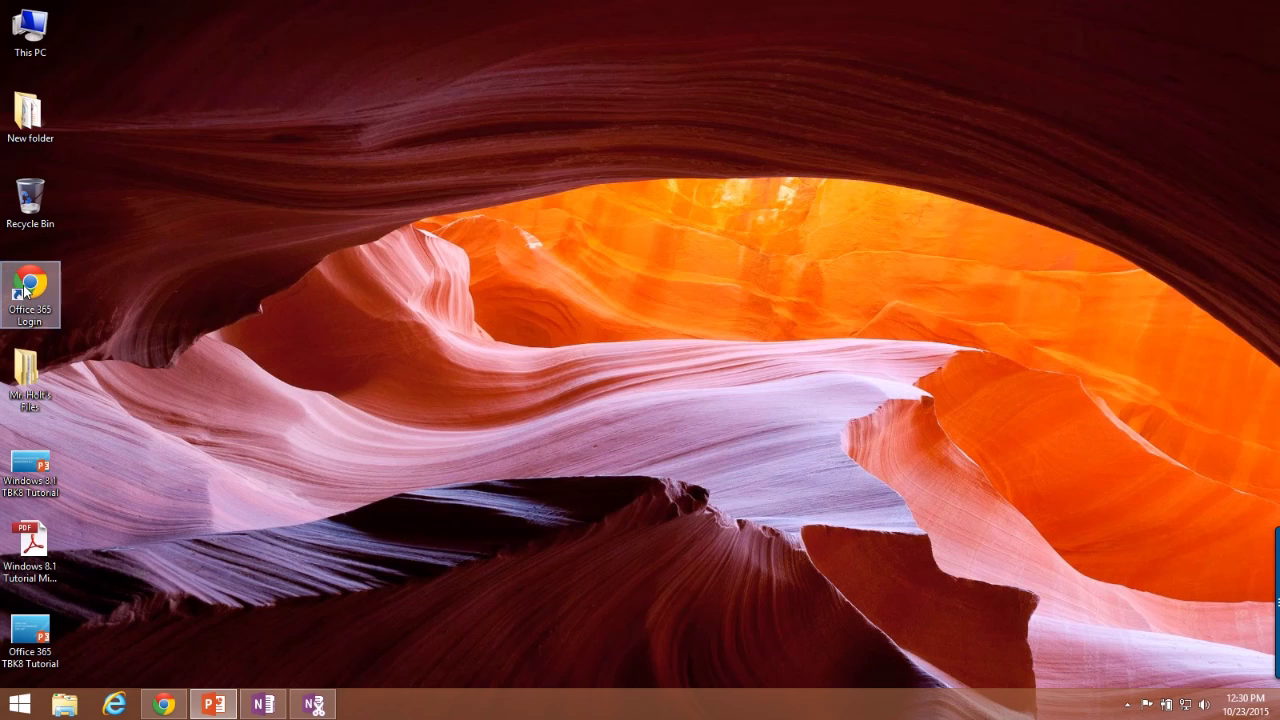
Launch Office 365 sign-in, forget the saved account, and enter the school e-mail address.
{"action": "double_click", "coordinate": [32, 290]}
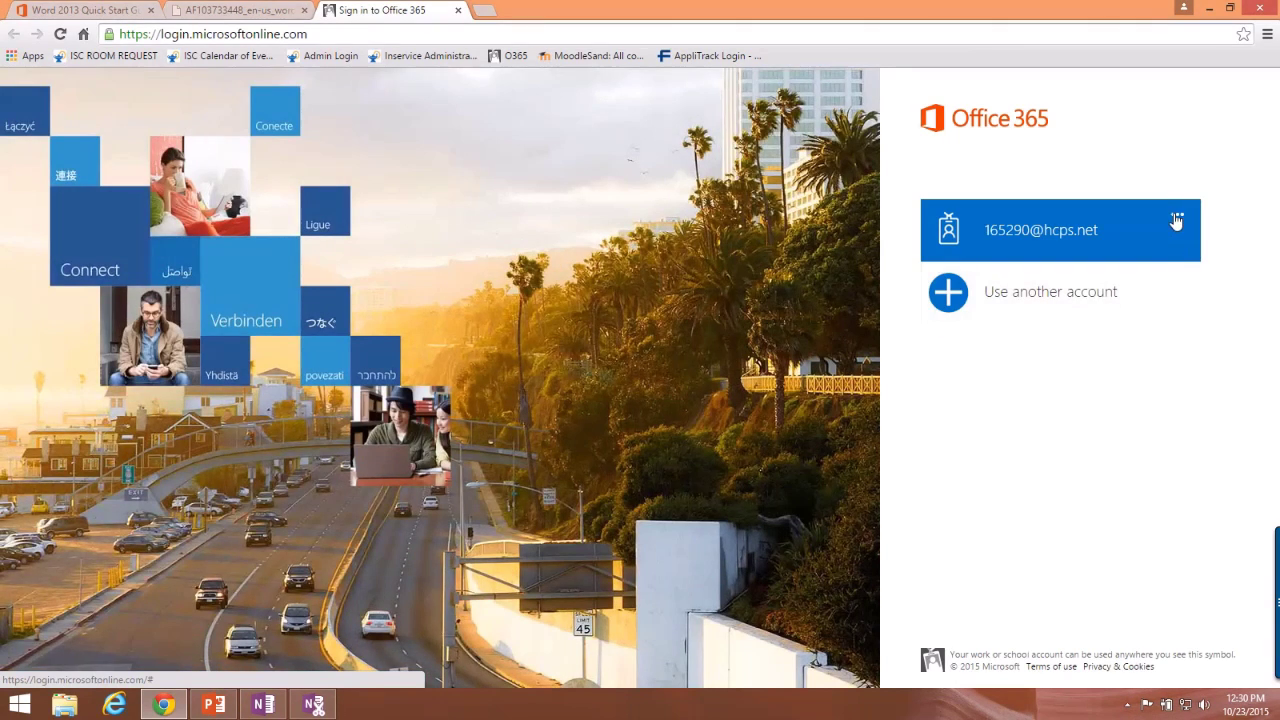
{"action": "left_click", "coordinate": [1178, 218]}
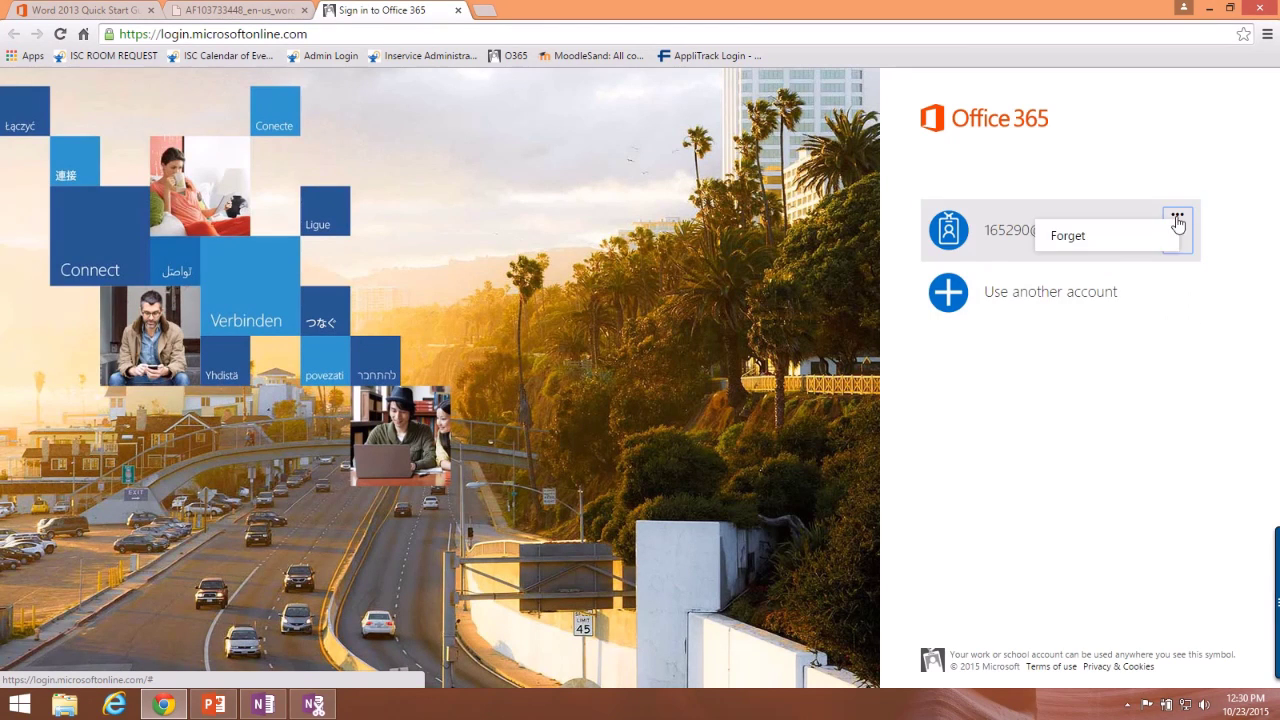
{"action": "left_click", "coordinate": [1106, 240]}
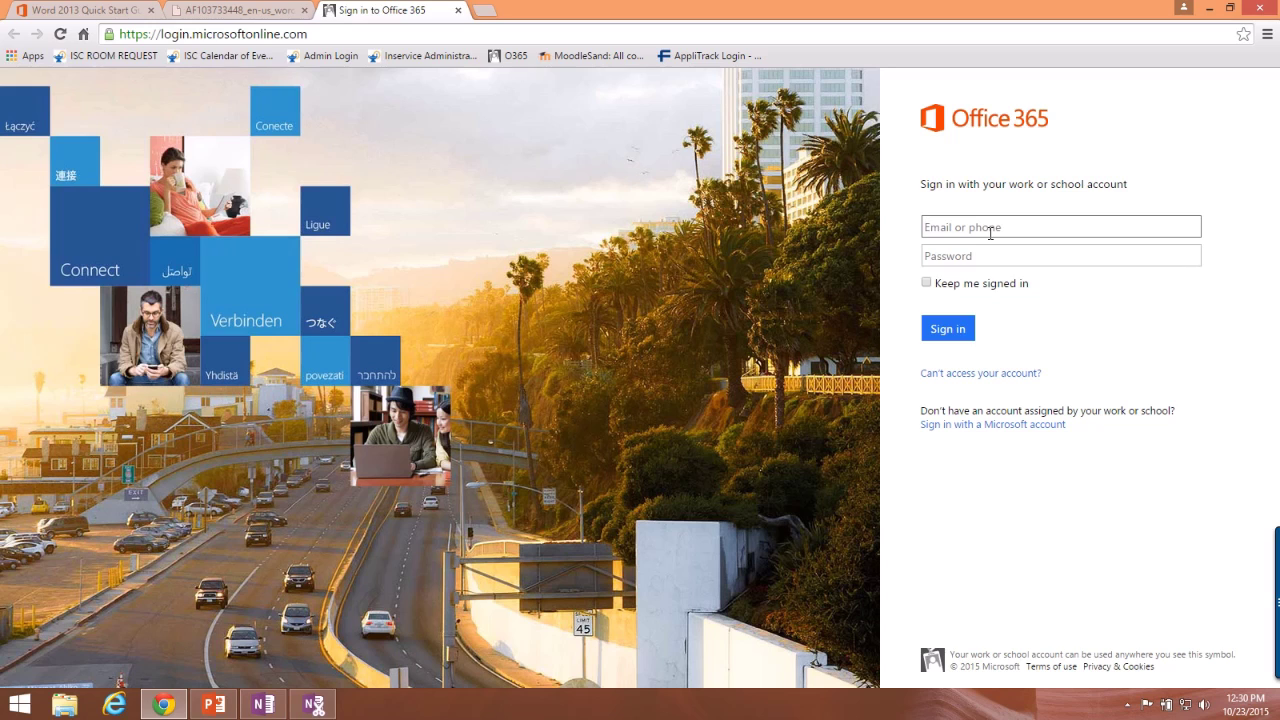
{"action": "key", "text": "Tab"}
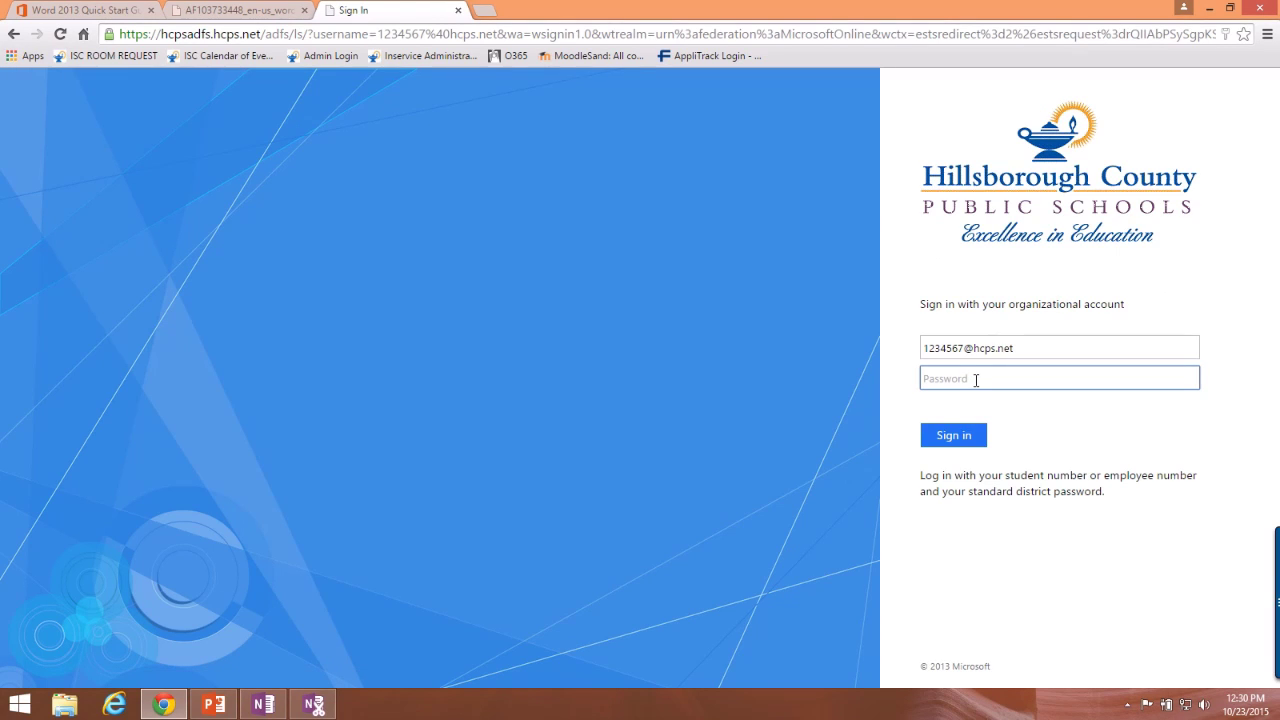
Correct the district username, retype the password, and submit to reach the Office 365 home.
{"action": "type", "text": "•••••••••"}
{"action": "left_click_drag", "start_coordinate": [963, 344], "coordinate": [889, 354]}
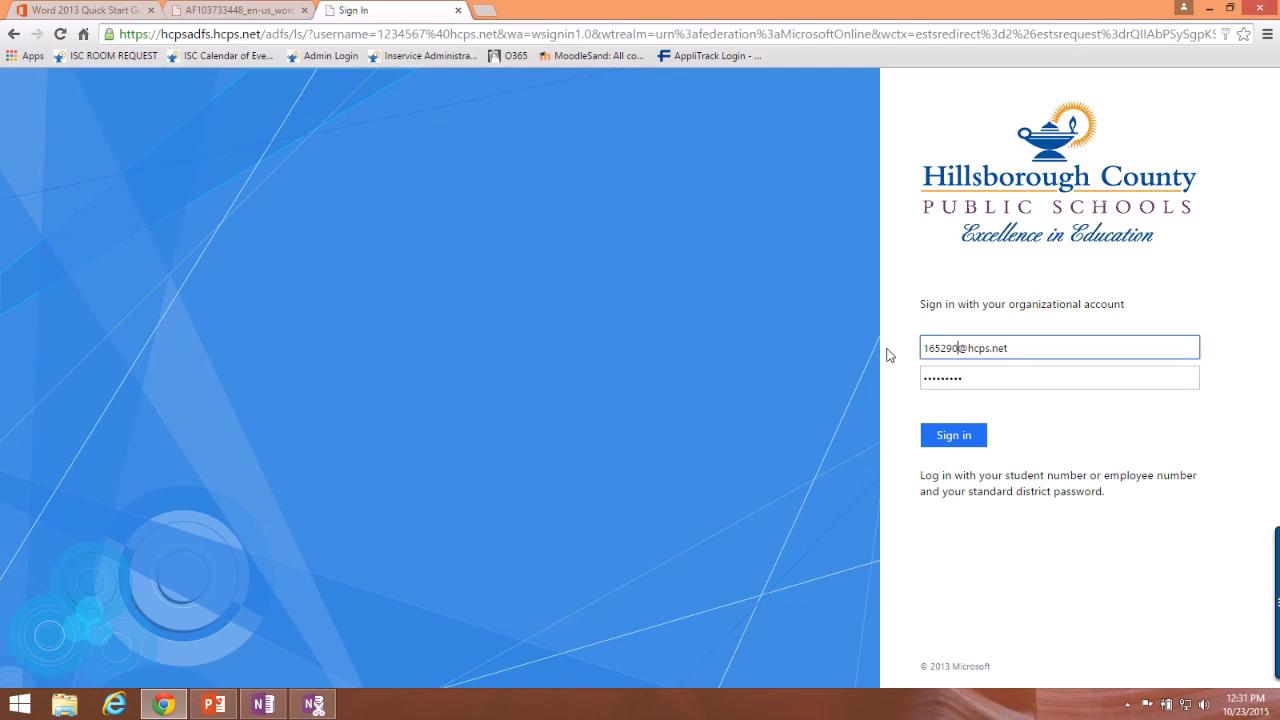
{"action": "left_click_drag", "start_coordinate": [980, 374], "coordinate": [862, 360]}
{"action": "type", "text": "•••••"}
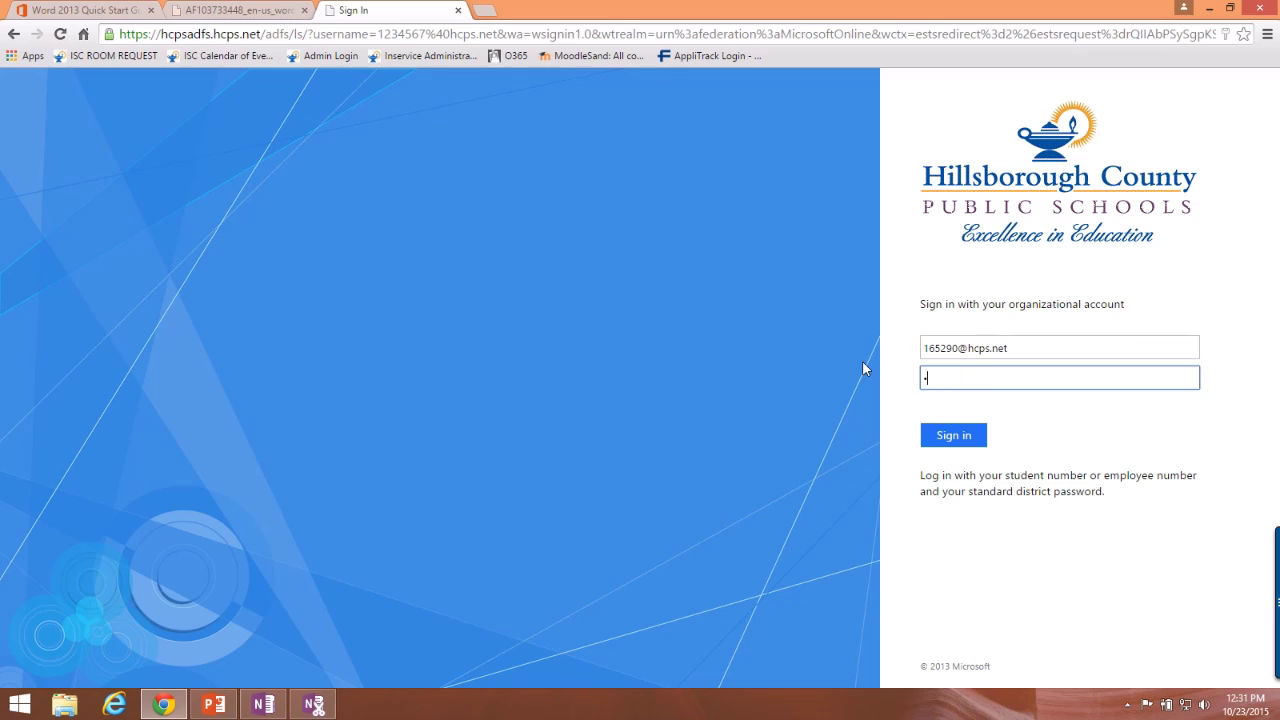
{"action": "type", "text": "••••"}
{"action": "key", "text": "Return"}
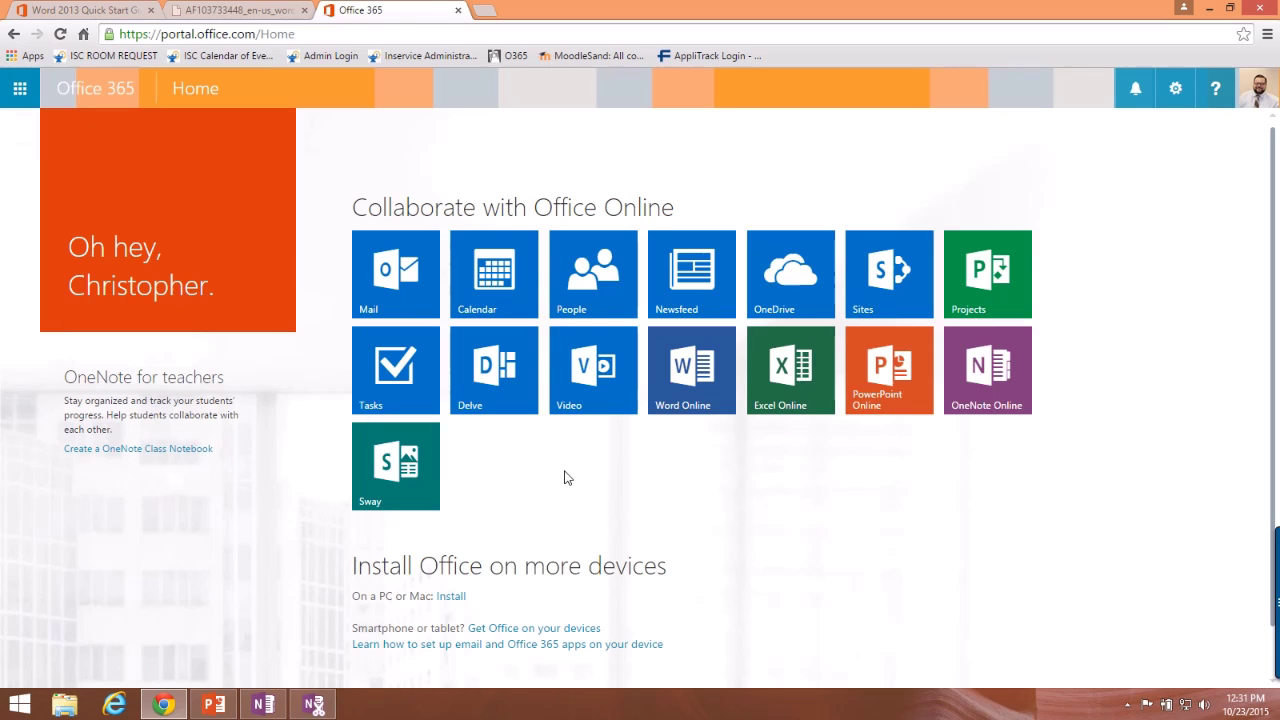
Open OneDrive in the classic view with the Help pane and plugin warning closed.
{"action": "left_click", "coordinate": [791, 276]}
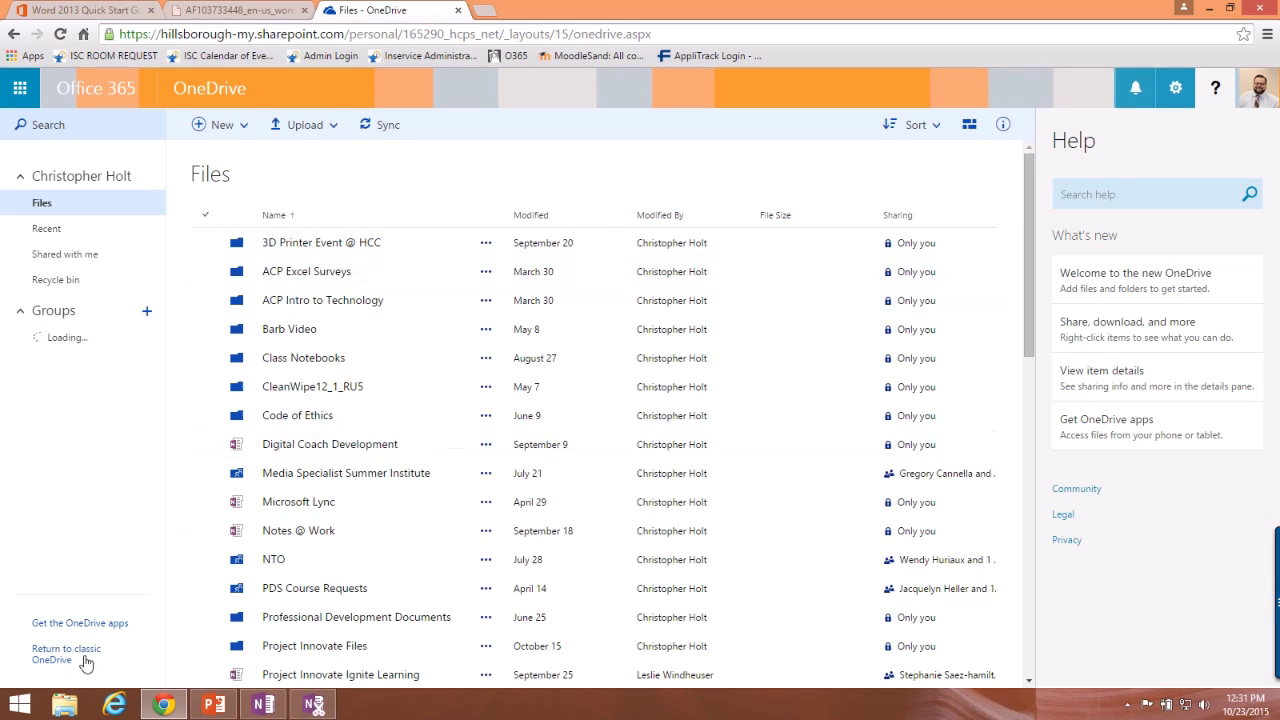
{"action": "left_click", "coordinate": [66, 654]}
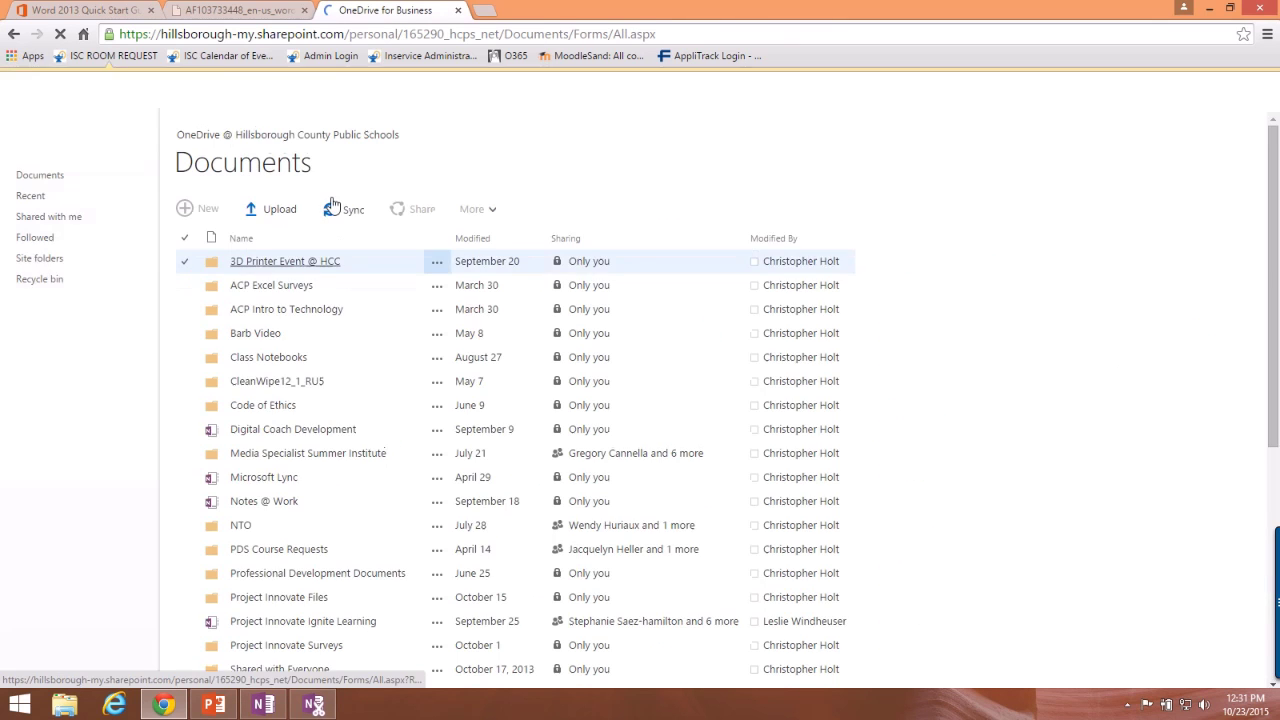
{"action": "scroll", "coordinate": [306, 449], "scroll_direction": "down", "scroll_amount": 5}
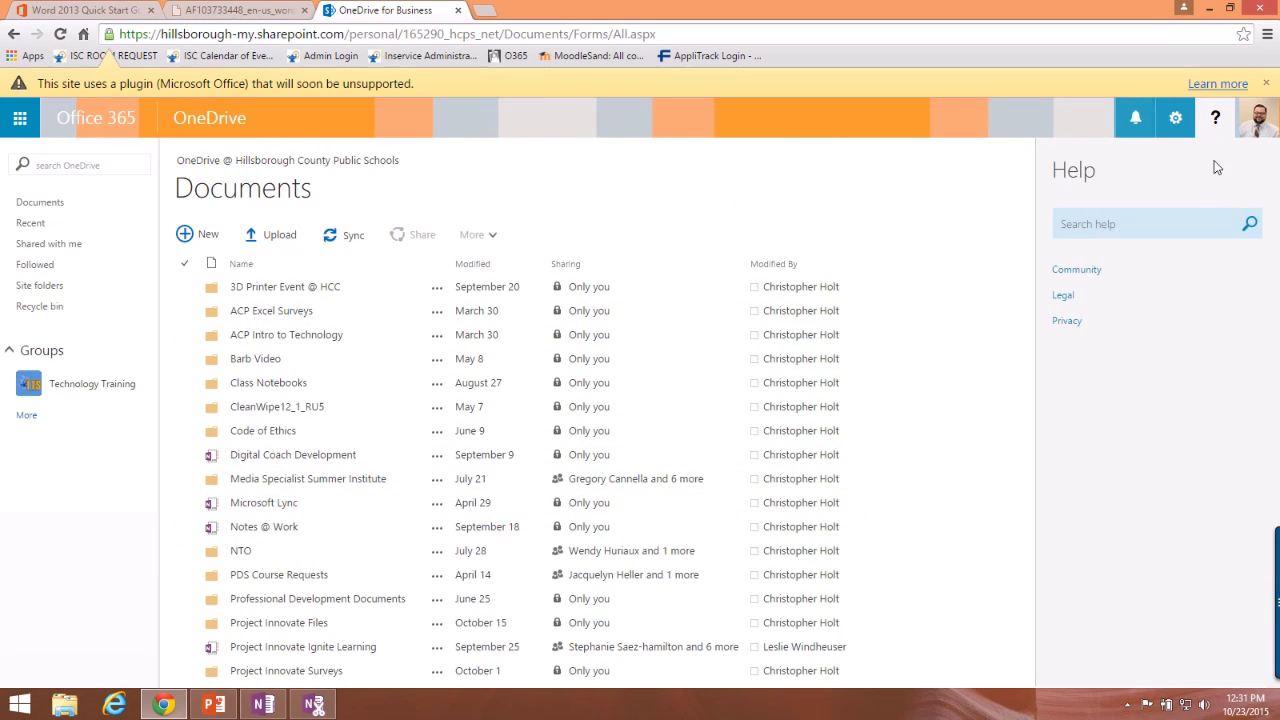
{"action": "left_click", "coordinate": [1217, 130]}
{"action": "left_click", "coordinate": [1265, 84]}
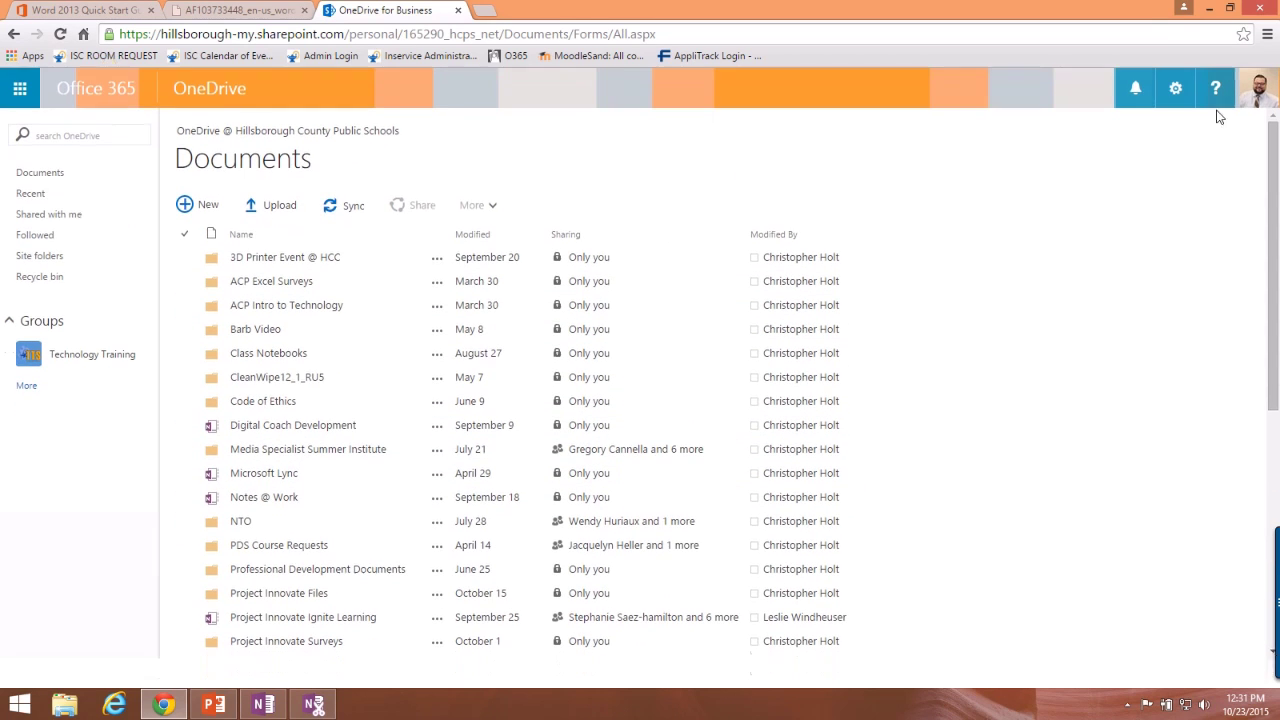
Select the ACP Intro to Technology, ACP Excel Surveys and 3D Printer Event @ HCC folders.
{"action": "left_click", "coordinate": [377, 315]}
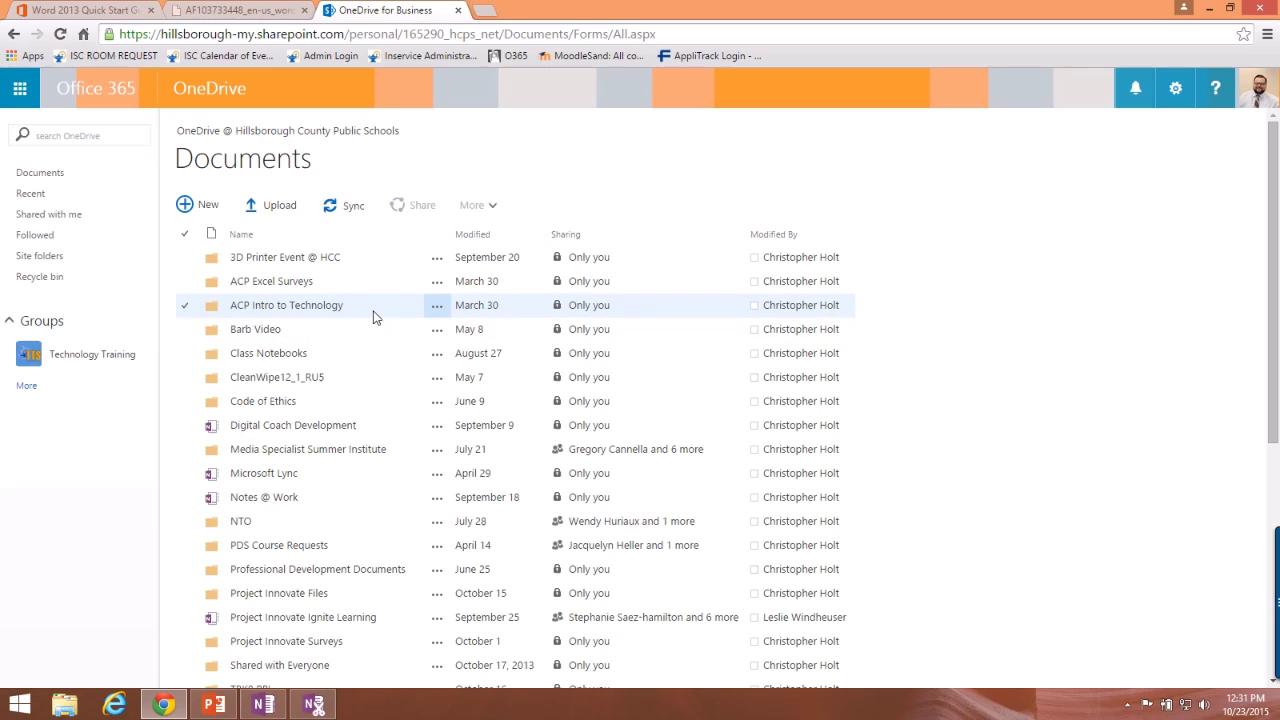
{"action": "left_click", "coordinate": [367, 286]}
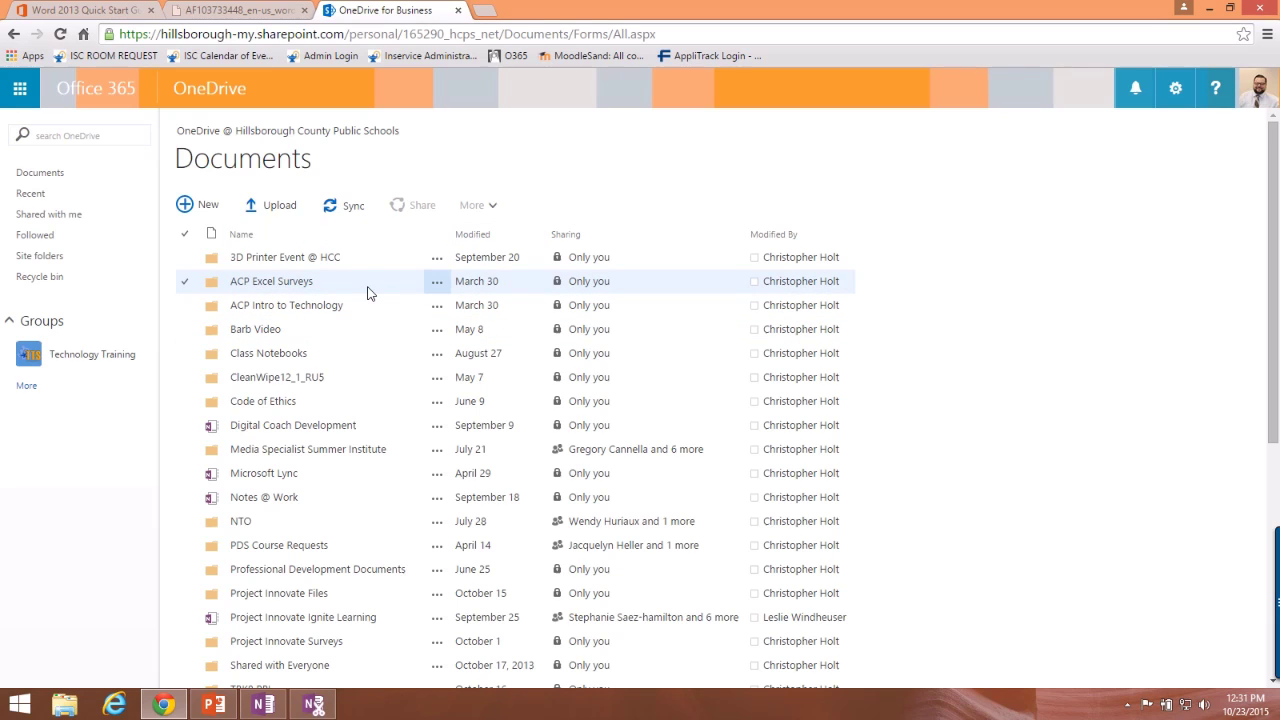
{"action": "left_click", "coordinate": [368, 267]}
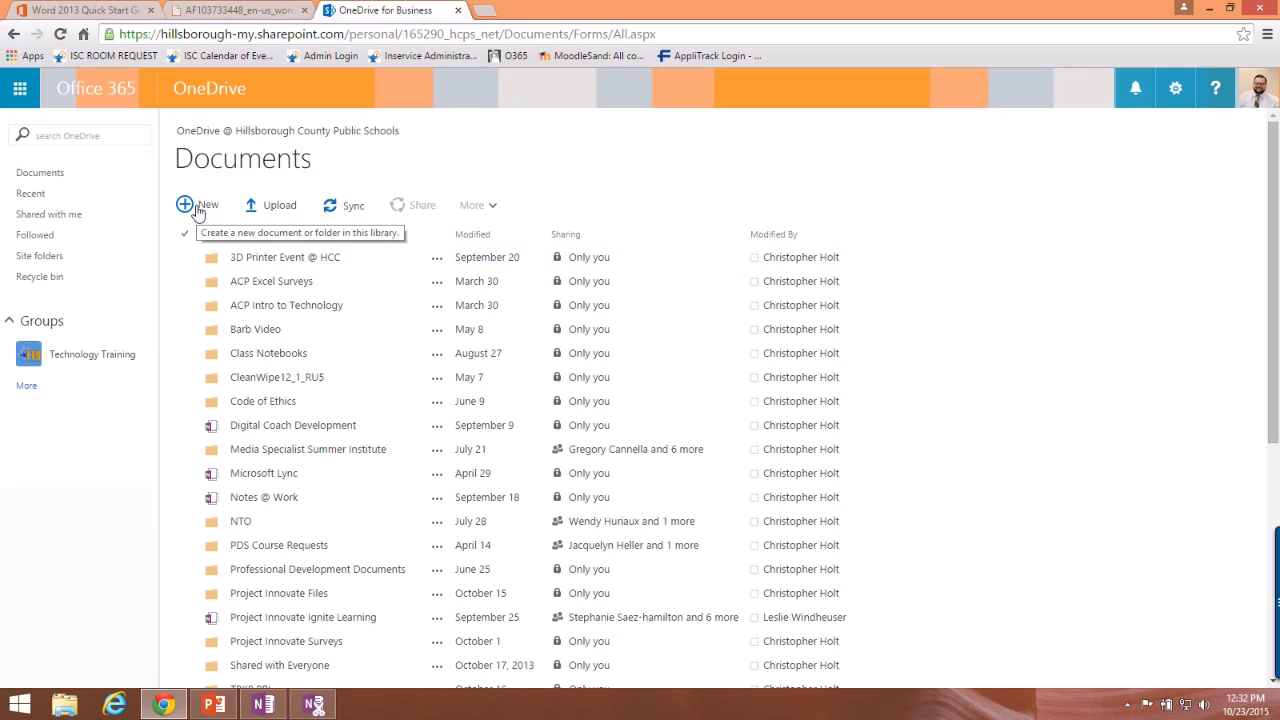
Make a new folder named 'Period 1 - Social Studies' in Documents and open it.
{"action": "left_click", "coordinate": [185, 206]}
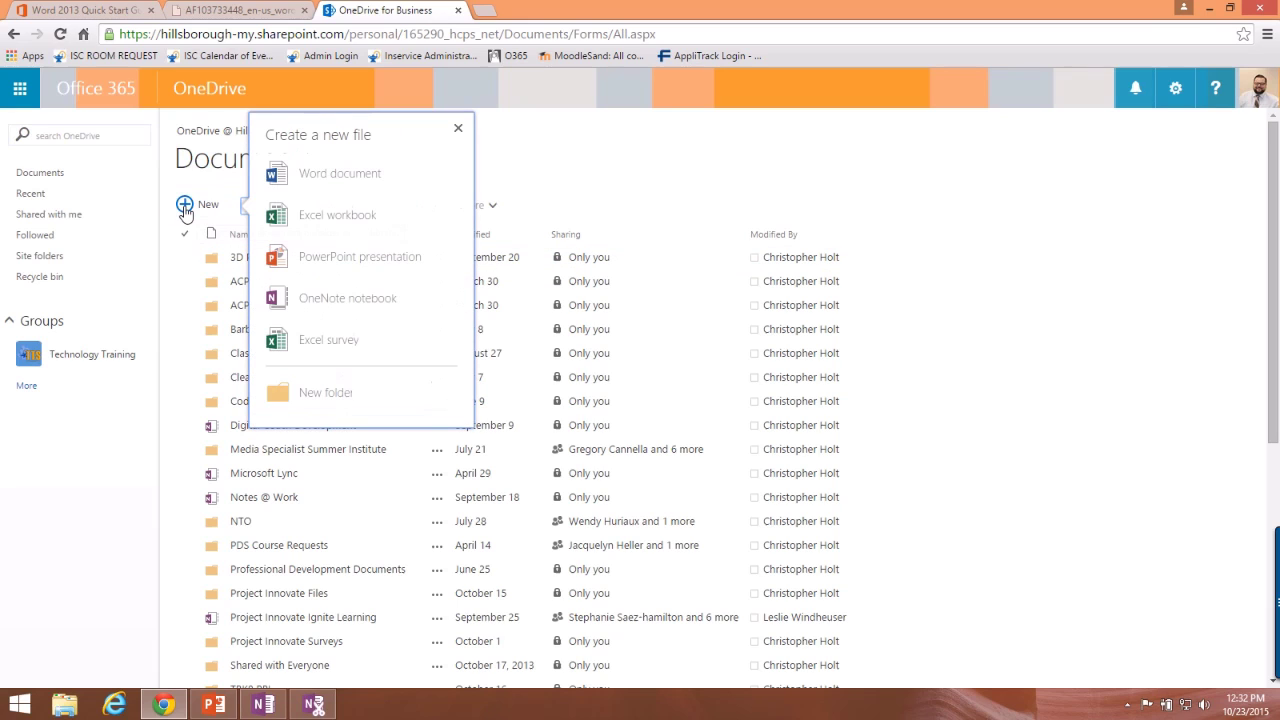
{"action": "left_click", "coordinate": [335, 396]}
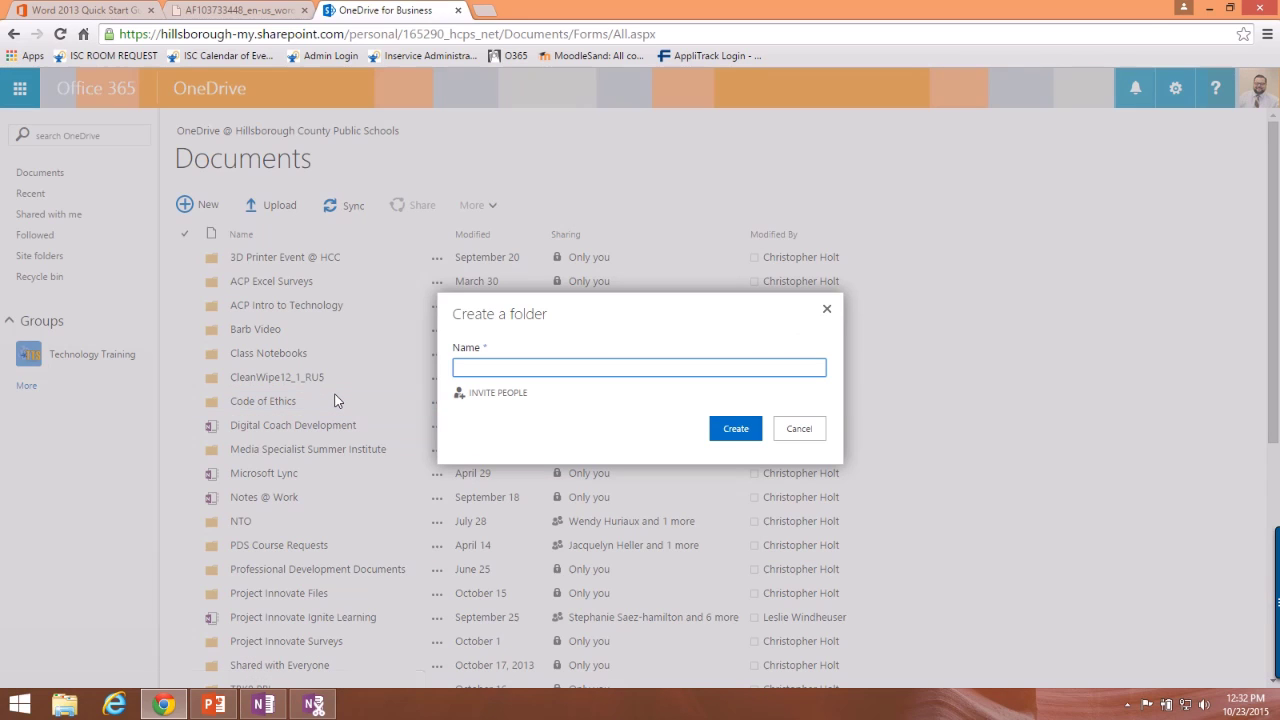
{"action": "type", "text": "Period 1 - Socail"}
{"action": "key", "text": "BackSpace"}
{"action": "key", "text": "BackSpace"}
{"action": "key", "text": "BackSpace"}
{"action": "type", "text": "ial Studies"}
{"action": "left_click", "coordinate": [742, 434]}
{"action": "scroll", "coordinate": [300, 450], "scroll_direction": "down", "scroll_amount": 1}
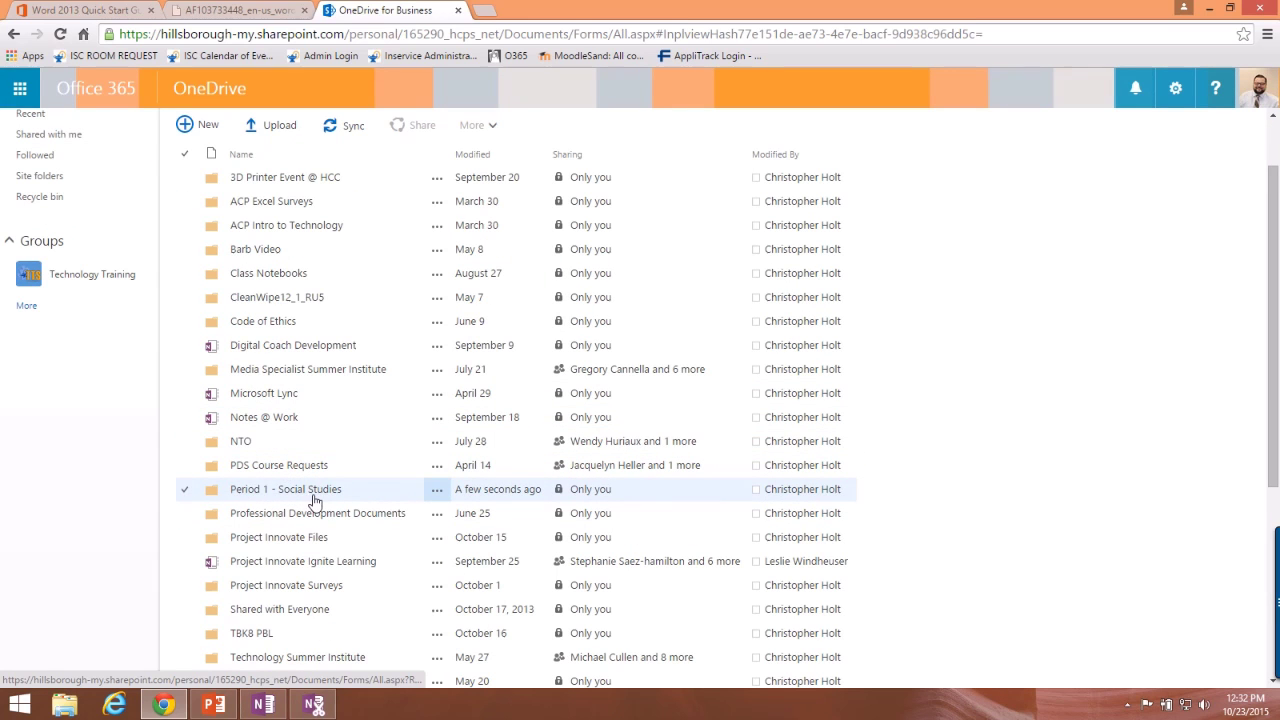
{"action": "left_click", "coordinate": [312, 490]}
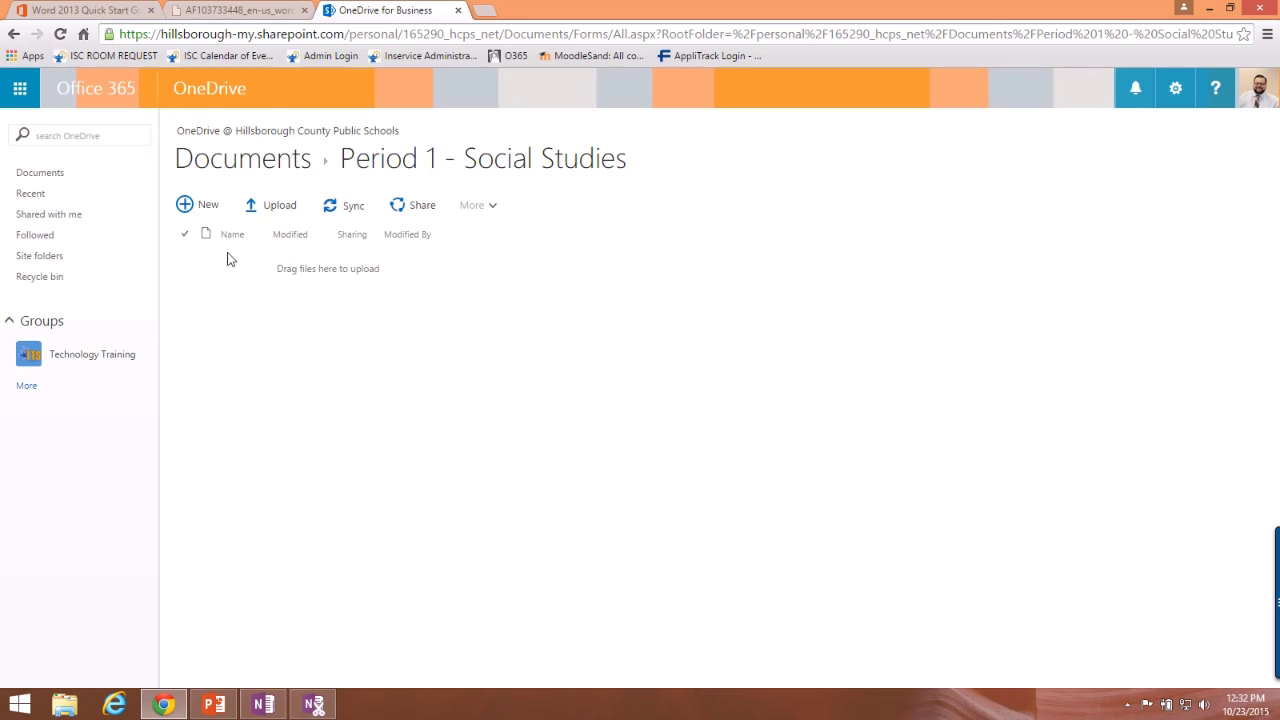
Create a new PowerPoint presentation from the New menu in this folder.
{"action": "left_click", "coordinate": [185, 210]}
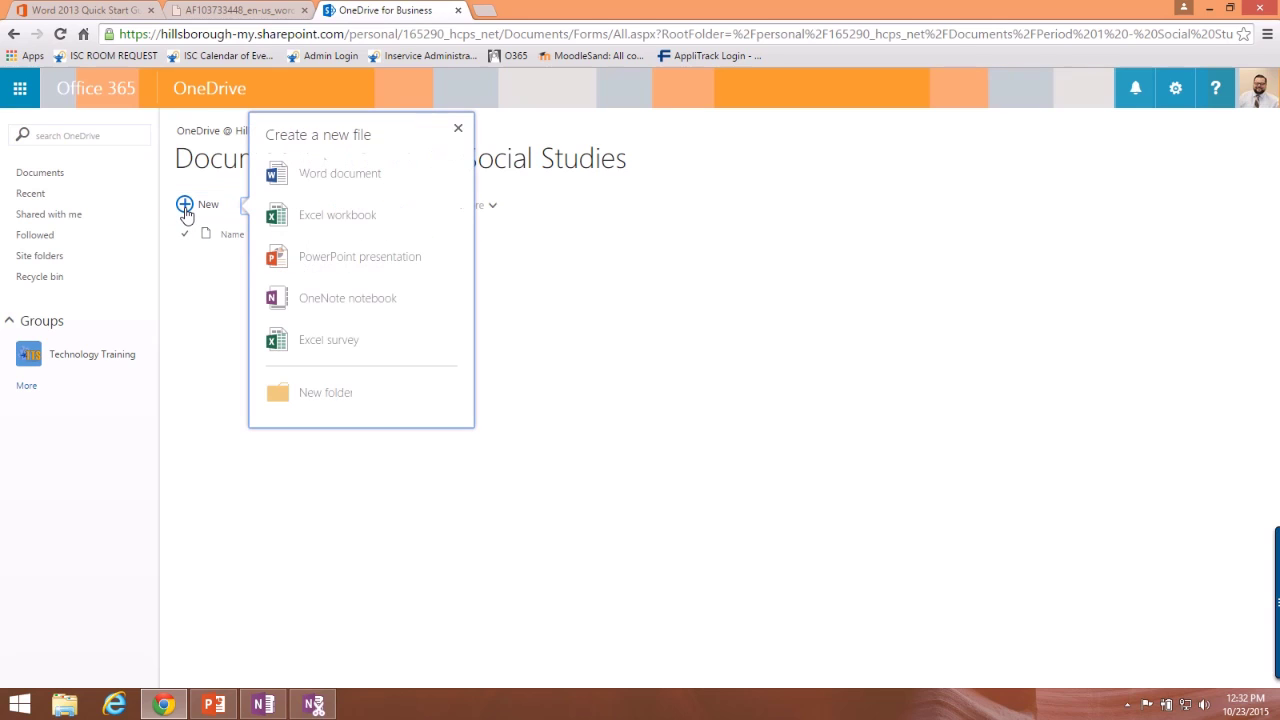
{"action": "left_click", "coordinate": [363, 258]}
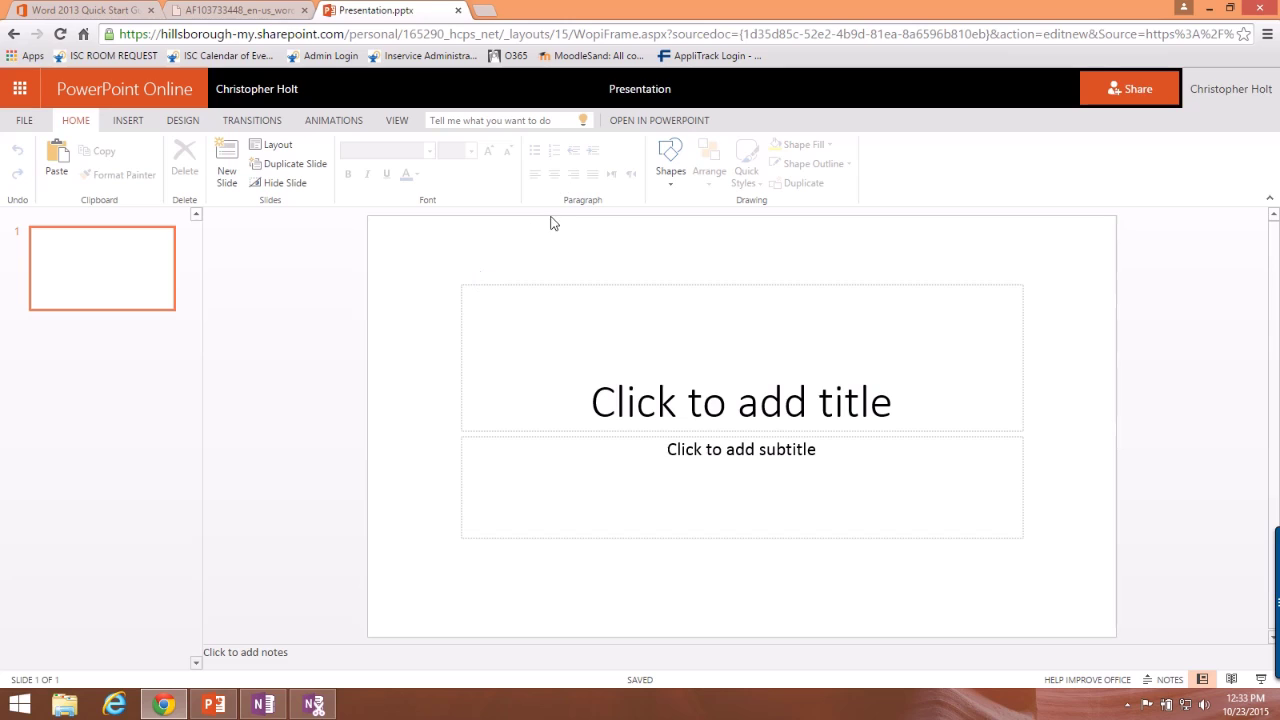
Rename the presentation to 'Pd1 - SS - American Revolution -' followed by the author's surname.
{"action": "left_click", "coordinate": [627, 90]}
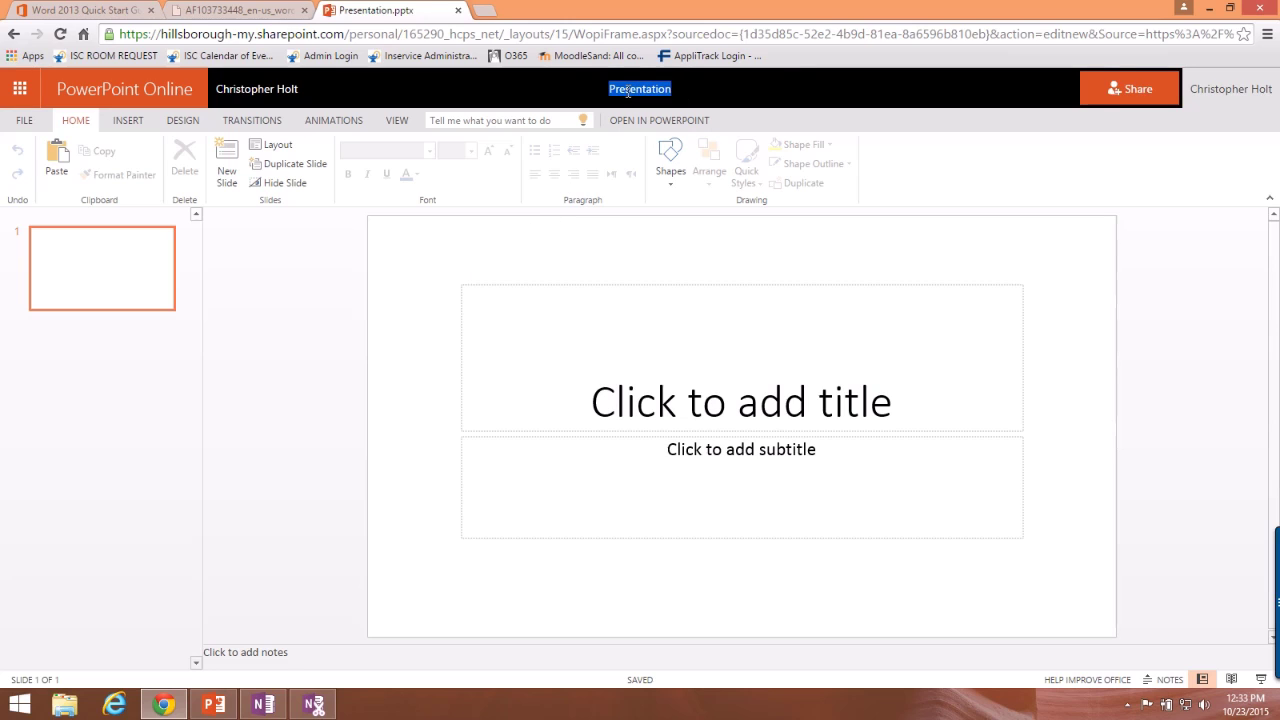
{"action": "type", "text": "Pd1"}
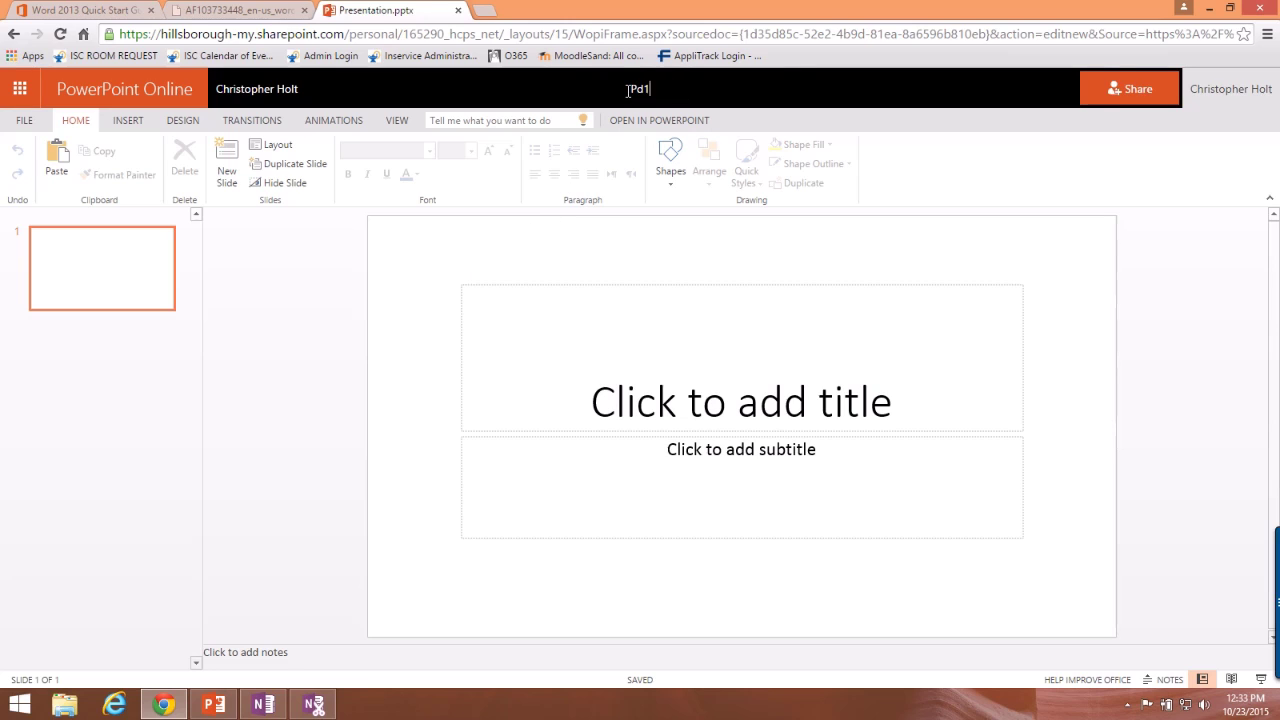
{"action": "type", "text": " - SS - American Revolution - Holt"}
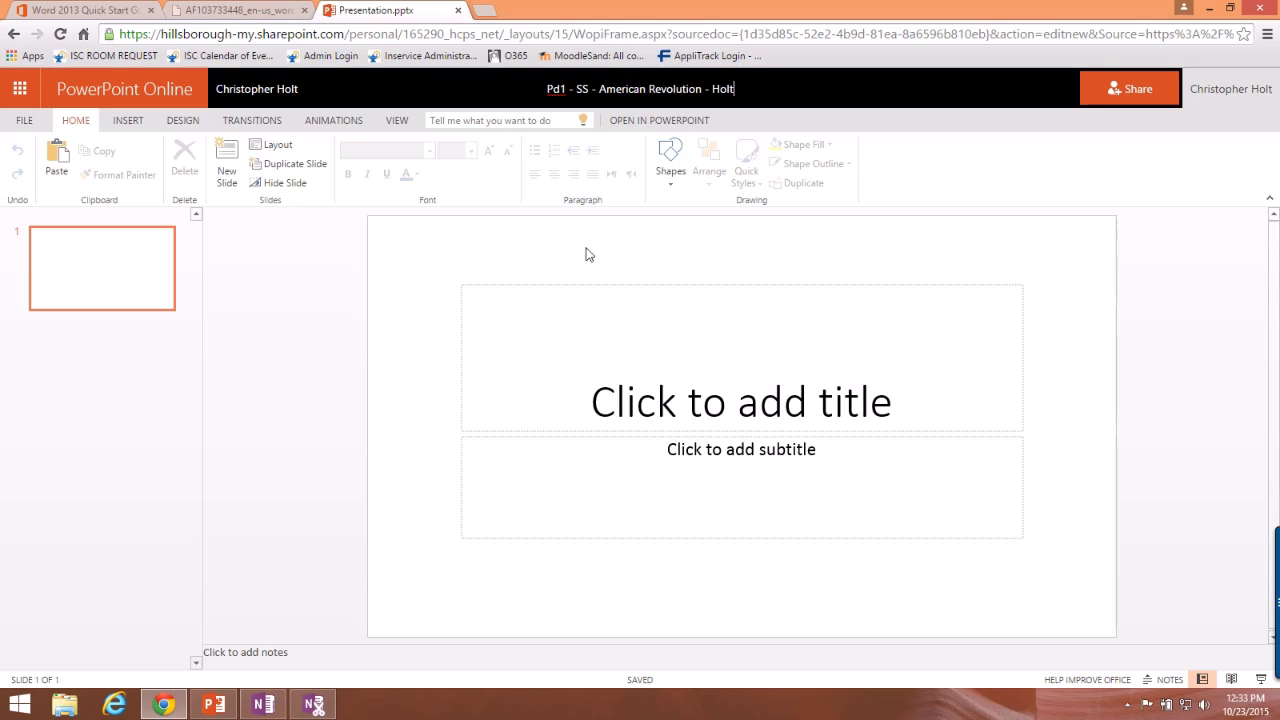
{"action": "left_click", "coordinate": [583, 288]}
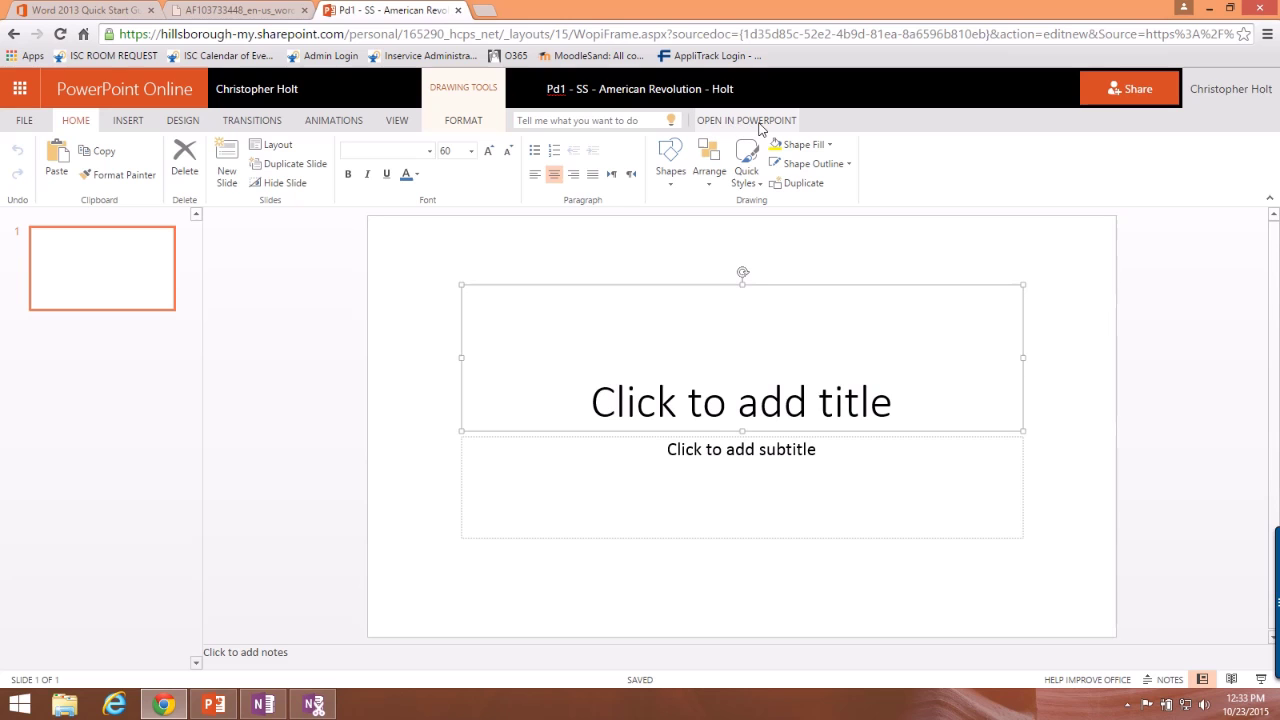
Open the presentation in desktop PowerPoint, remembering the choice to launch the application.
{"action": "left_click", "coordinate": [741, 121]}
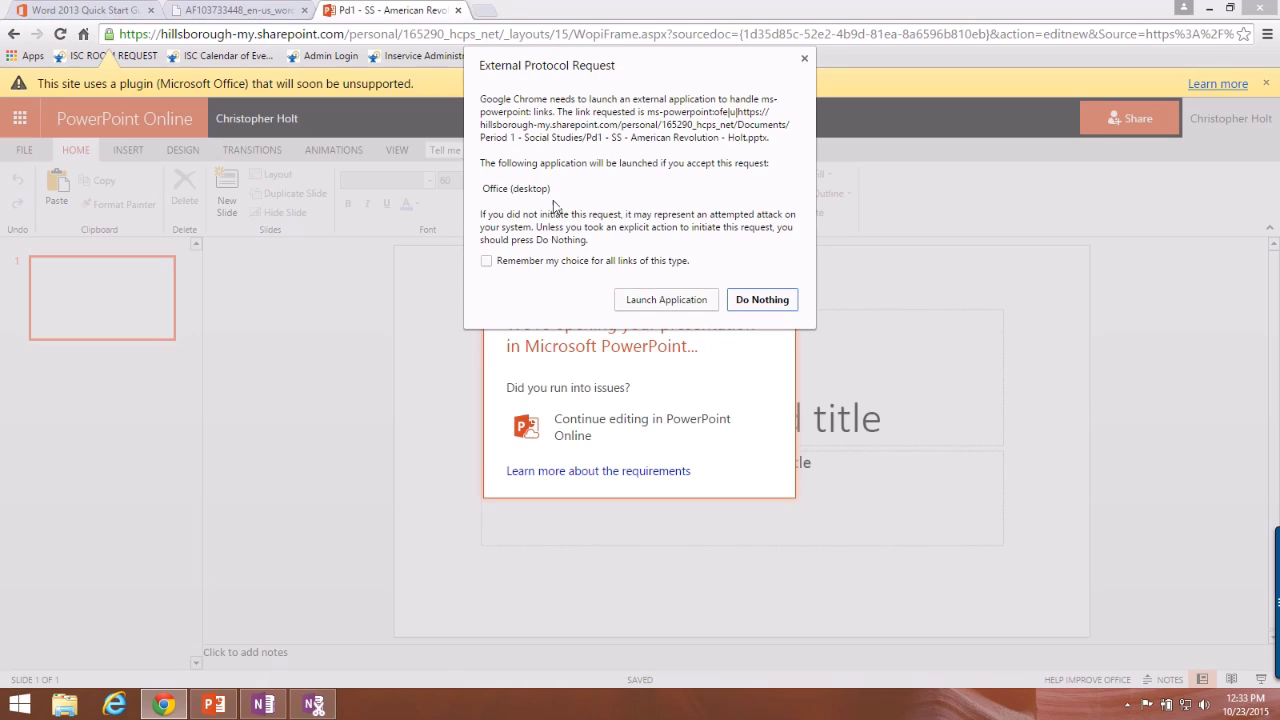
{"action": "left_click", "coordinate": [488, 262]}
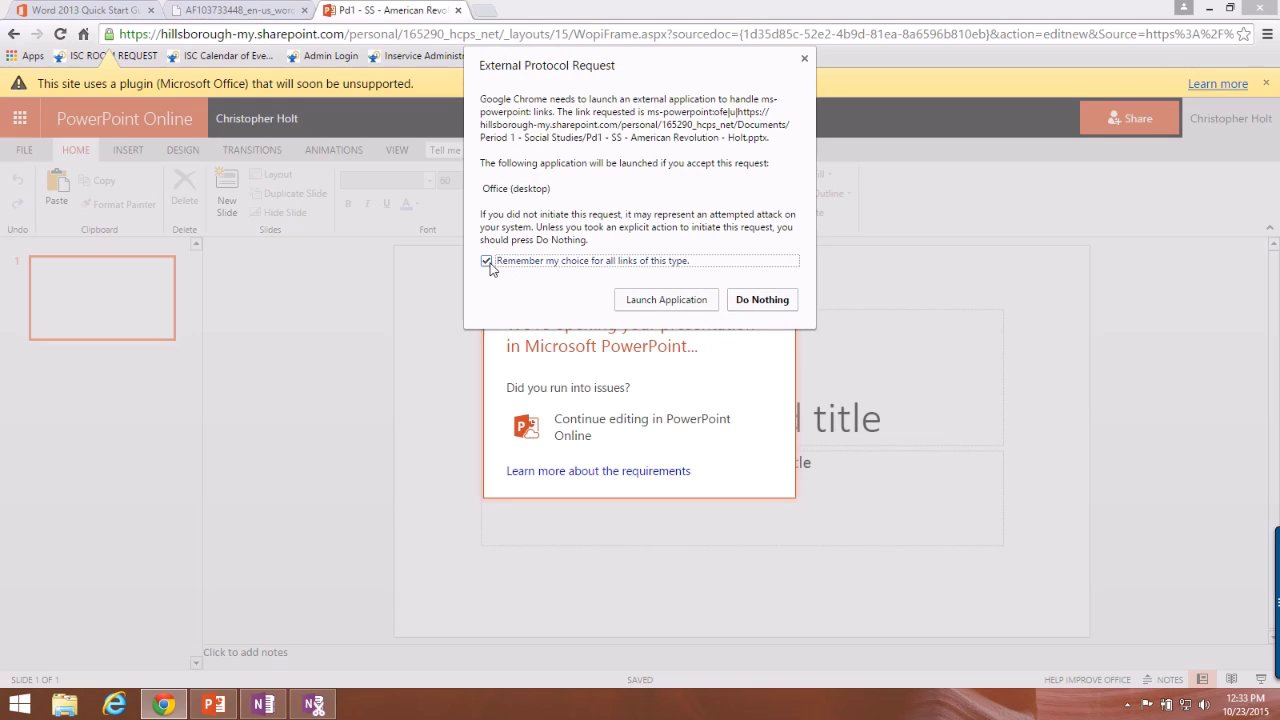
{"action": "left_click", "coordinate": [662, 302]}
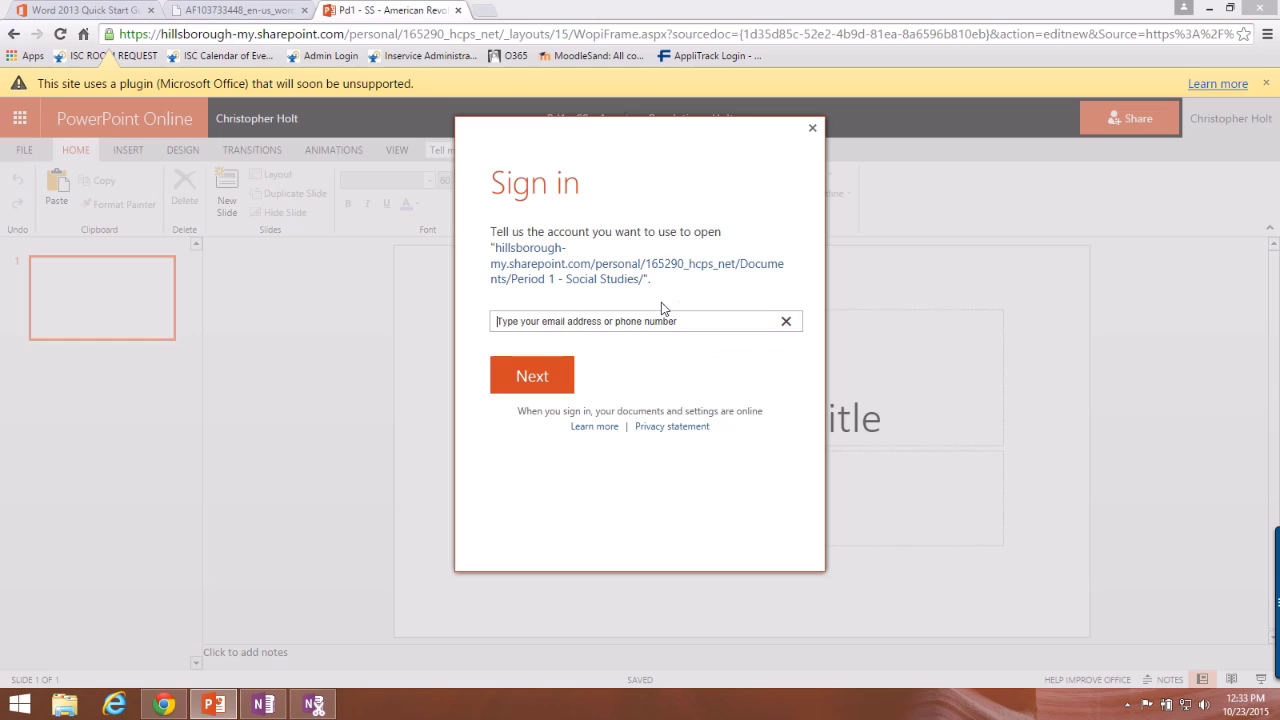
Sign in to desktop PowerPoint with the school account e-mail and password.
{"action": "left_click", "coordinate": [663, 322]}
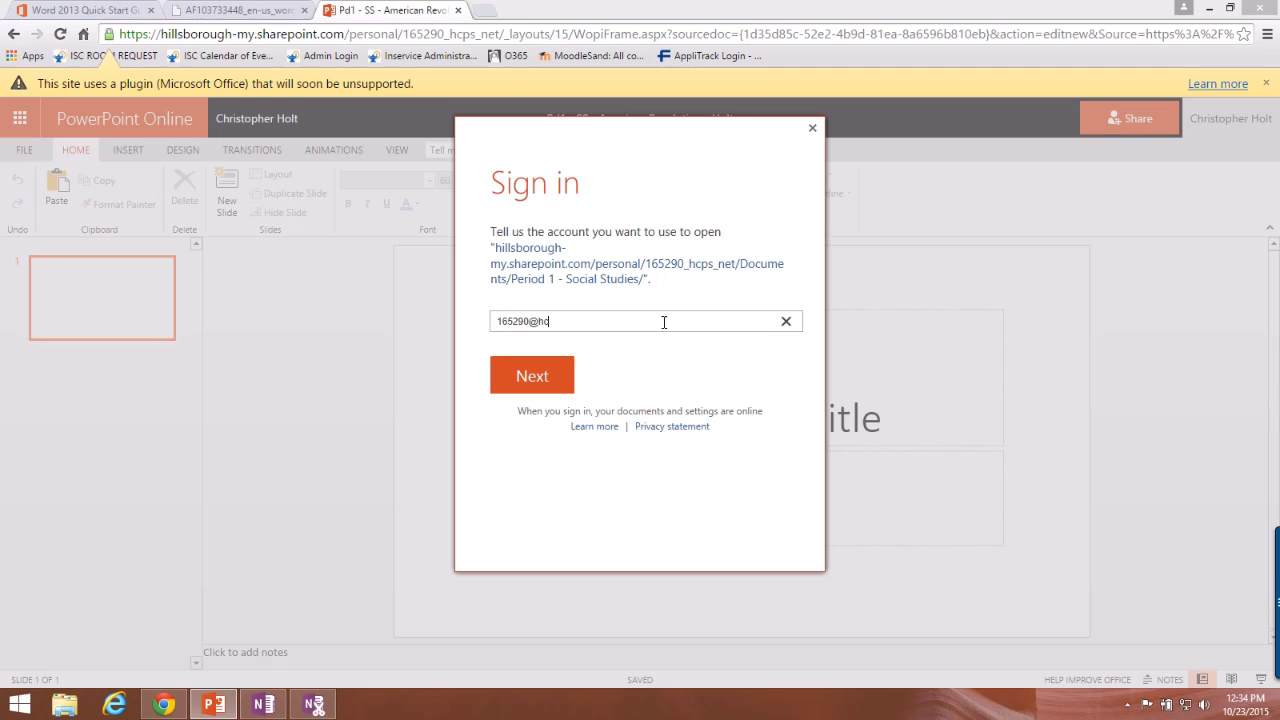
{"action": "left_click", "coordinate": [586, 380]}
{"action": "type", "text": "***"}
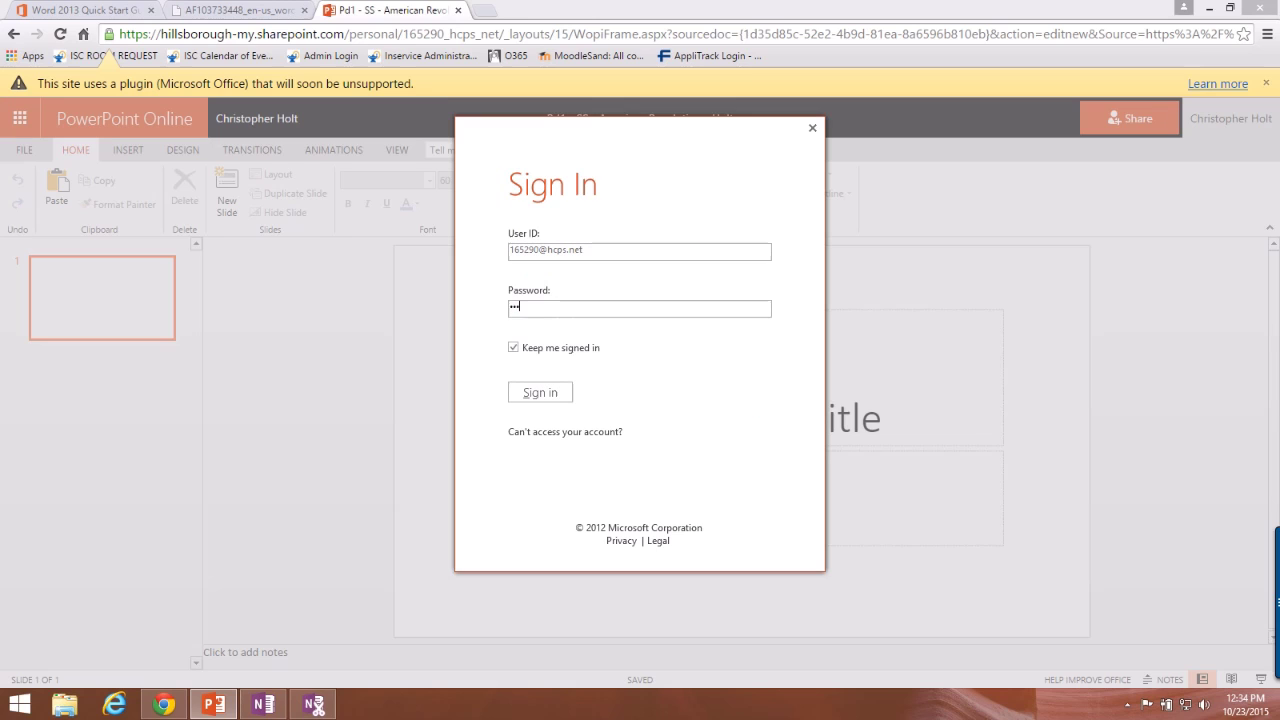
{"action": "type", "text": "******"}
{"action": "key", "text": "Return"}
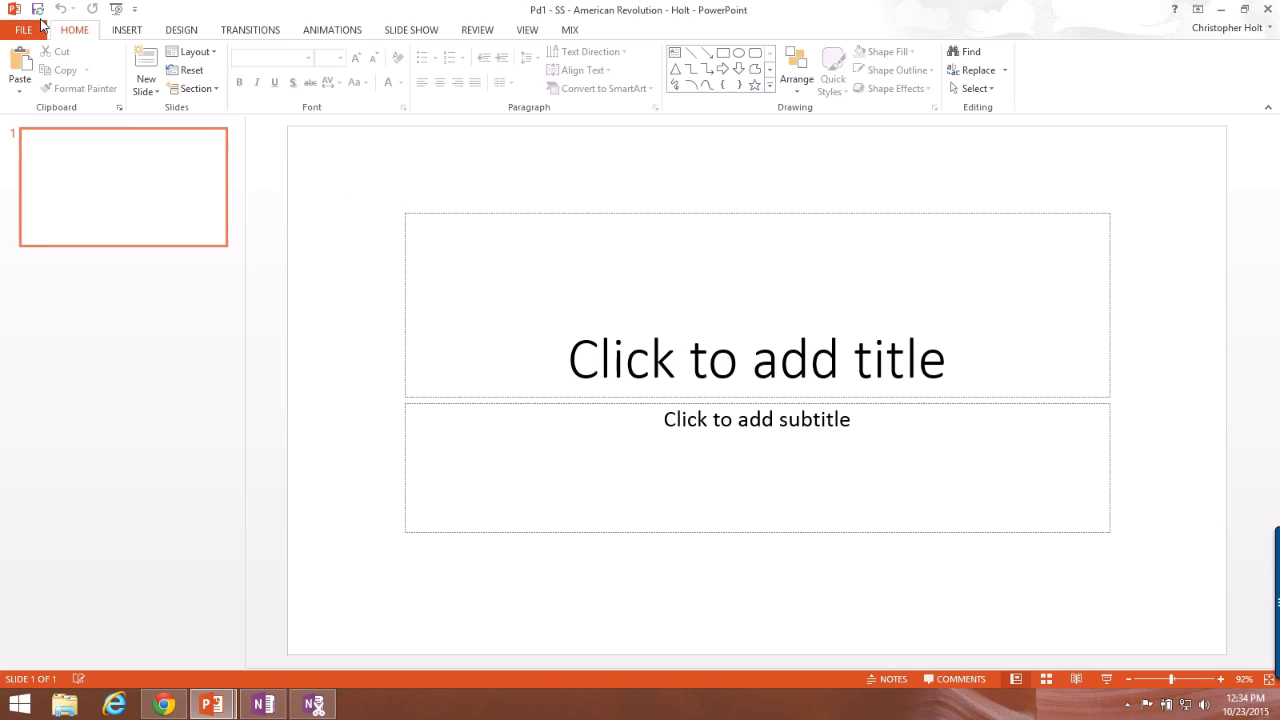
Save the presentation and view its Info page showing the Period 1 - Social Studies location.
{"action": "left_click", "coordinate": [37, 10]}
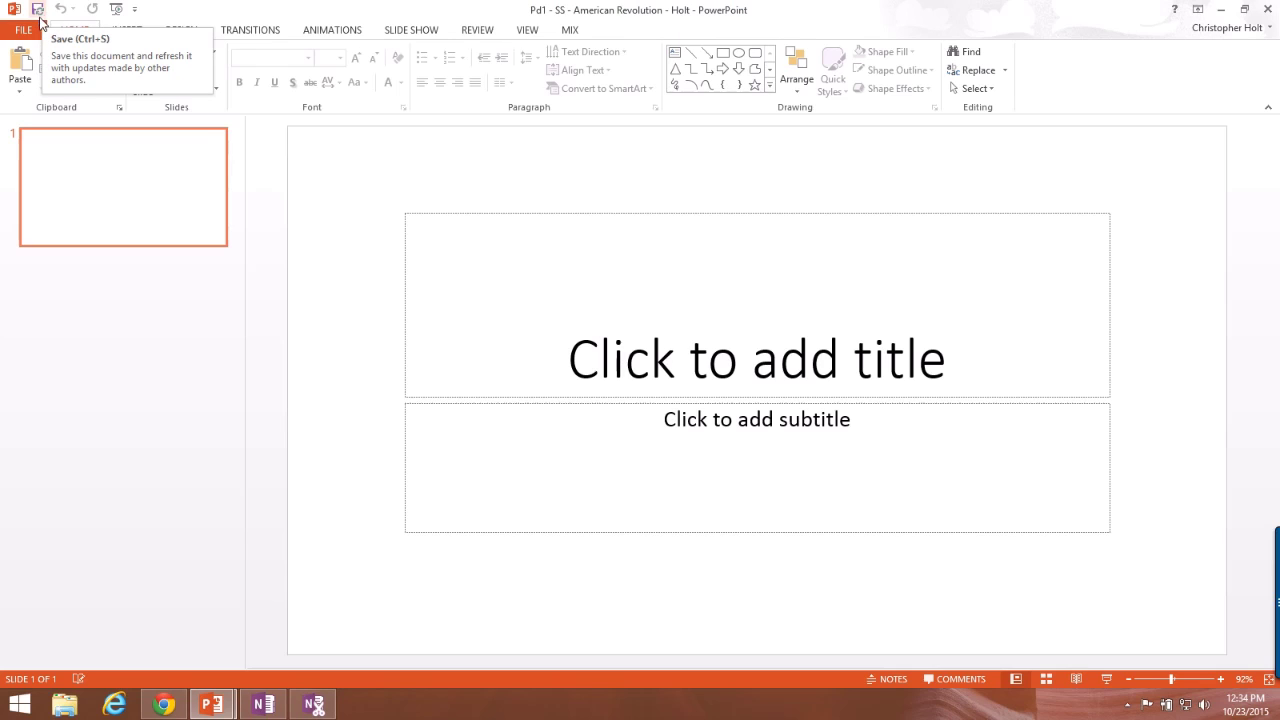
{"action": "left_click", "coordinate": [35, 10]}
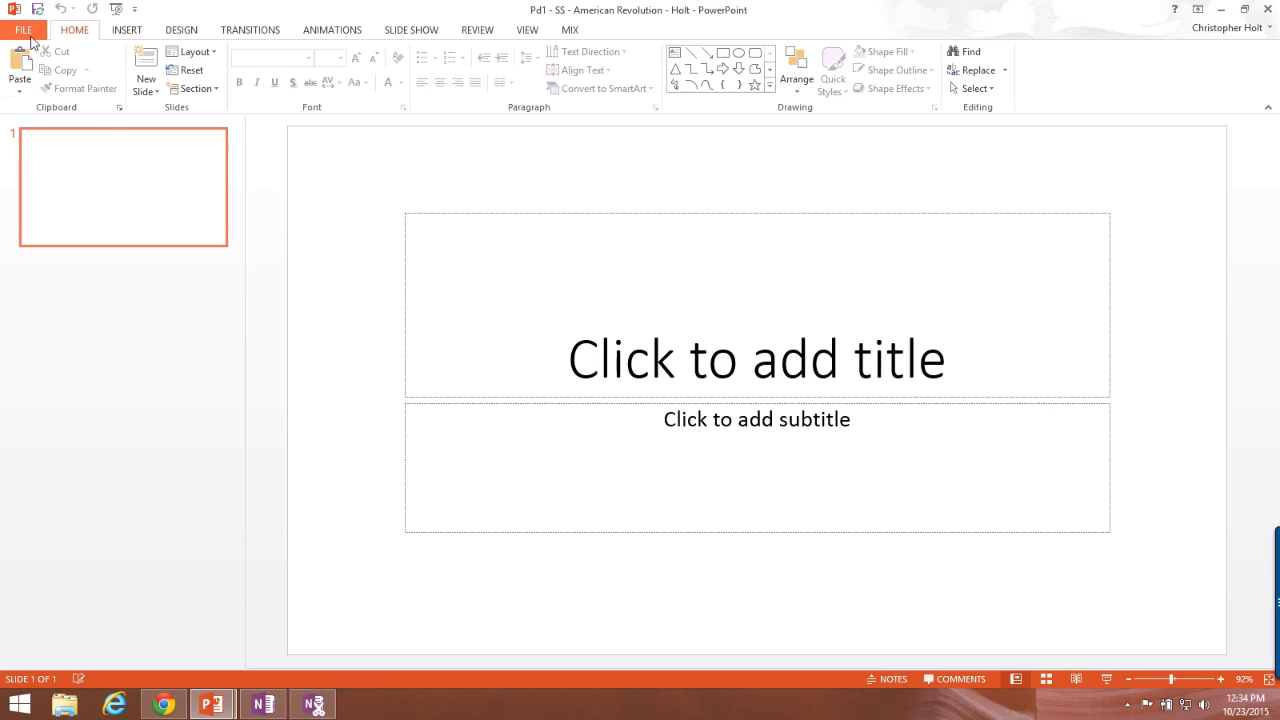
{"action": "left_click", "coordinate": [23, 30]}
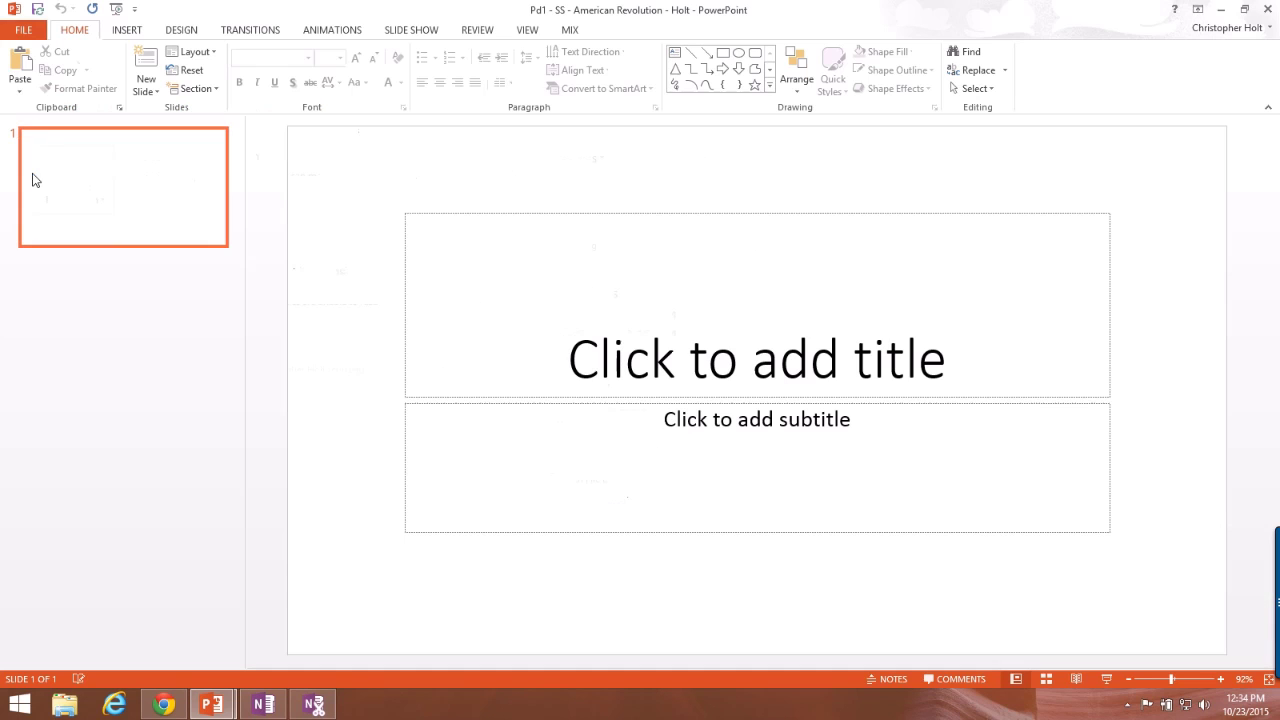
{"action": "left_click", "coordinate": [23, 30]}
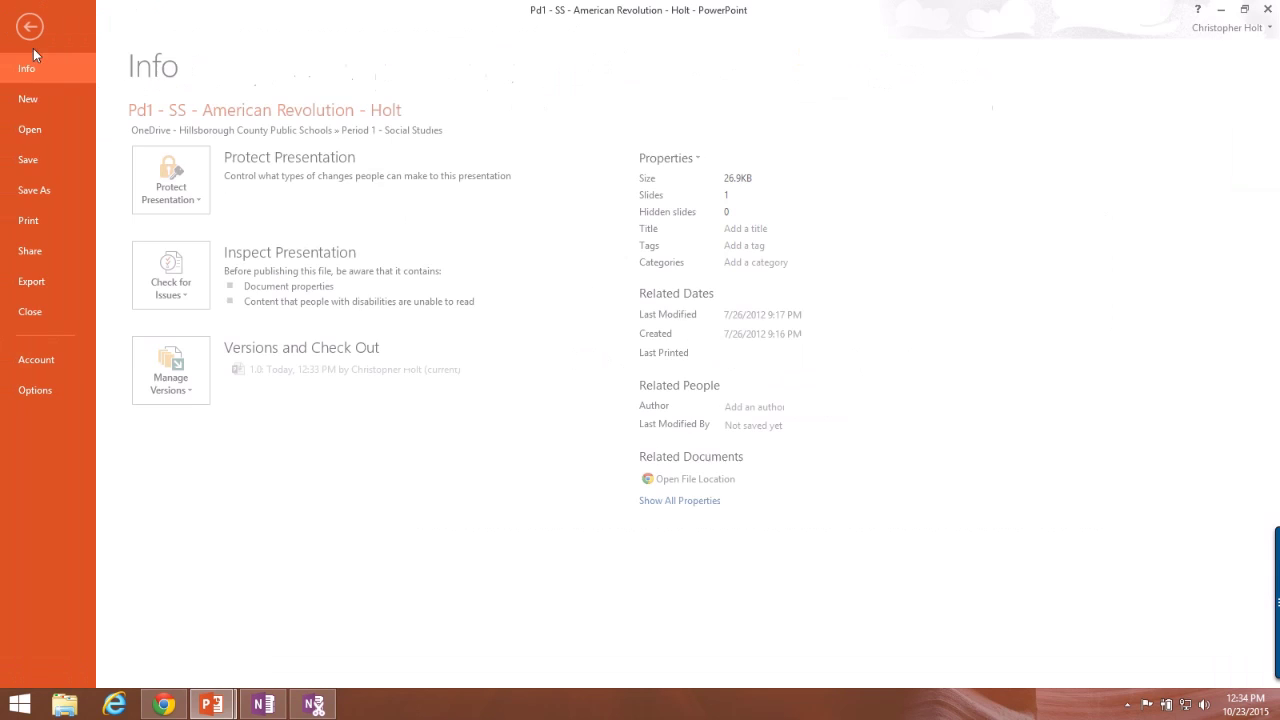
Look at Save As recent Computer folders, then go back to the title slide.
{"action": "left_click", "coordinate": [35, 190]}
{"action": "left_click", "coordinate": [200, 270]}
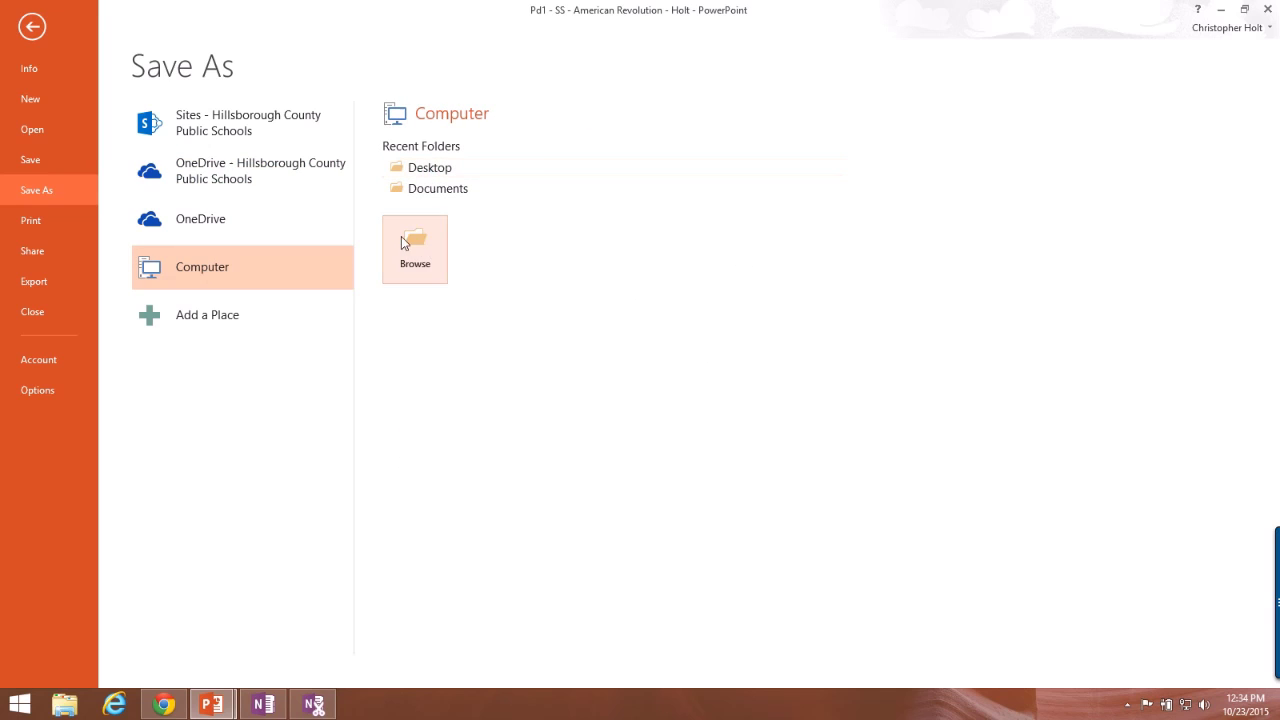
{"action": "left_click", "coordinate": [33, 33]}
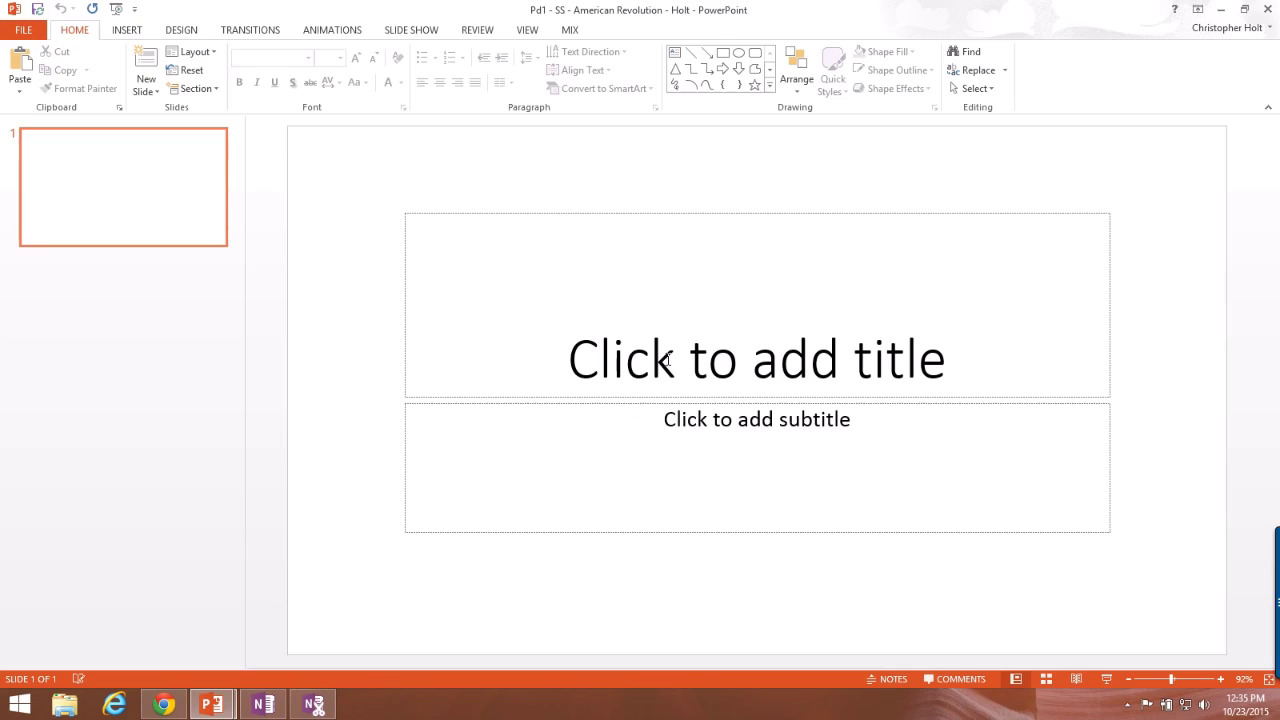
Type 'The American Revolution' as the slide title, then move into the subtitle placeholder.
{"action": "left_click", "coordinate": [732, 377]}
{"action": "type", "text": "The AMe"}
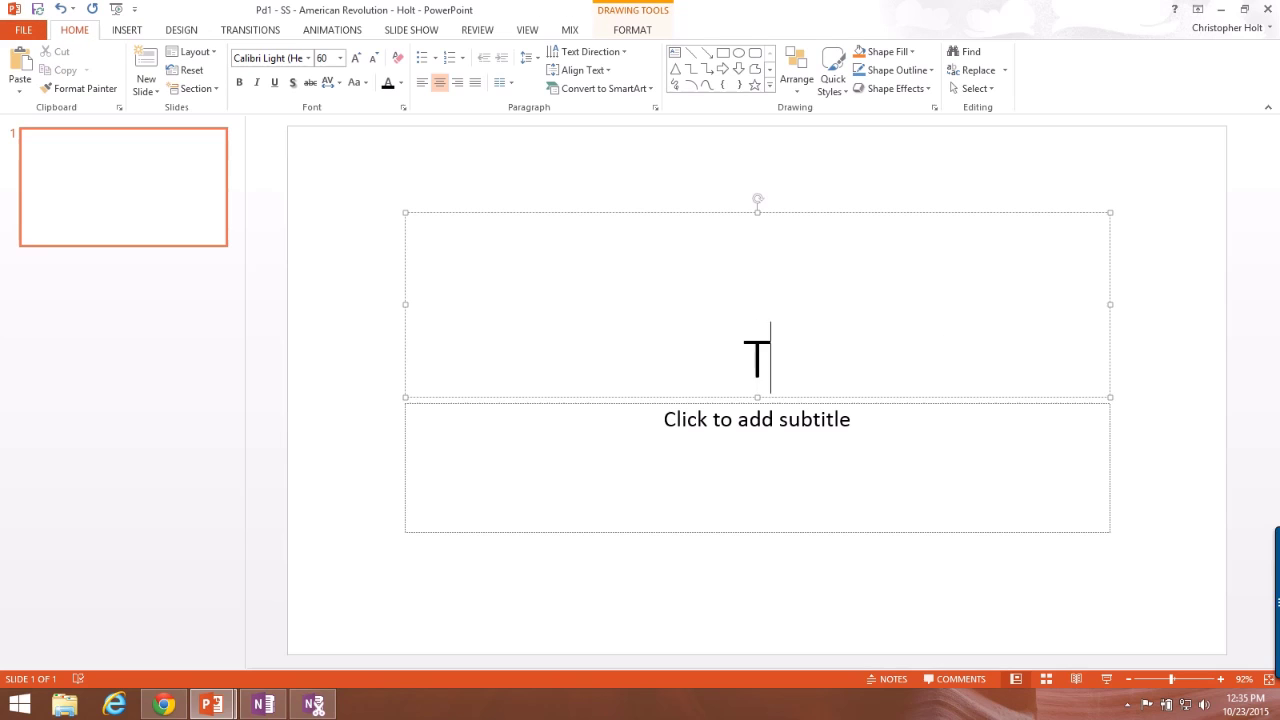
{"action": "key", "text": "BackSpace"}
{"action": "key", "text": "BackSpace"}
{"action": "key", "text": "BackSpace"}
{"action": "type", "text": "m"}
{"action": "key", "text": "BackSpace"}
{"action": "type", "text": "American REvo"}
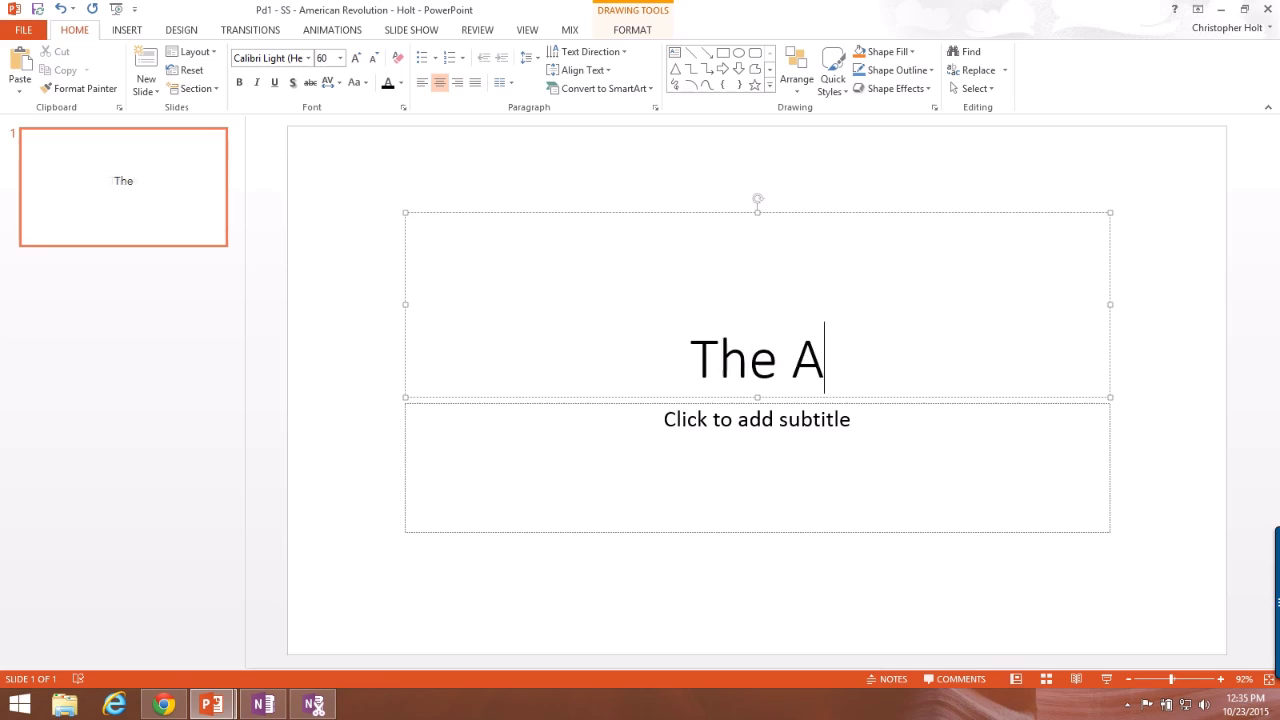
{"action": "key", "text": "BackSpace"}
{"action": "key", "text": "BackSpace"}
{"action": "key", "text": "BackSpace"}
{"action": "type", "text": "evolution"}
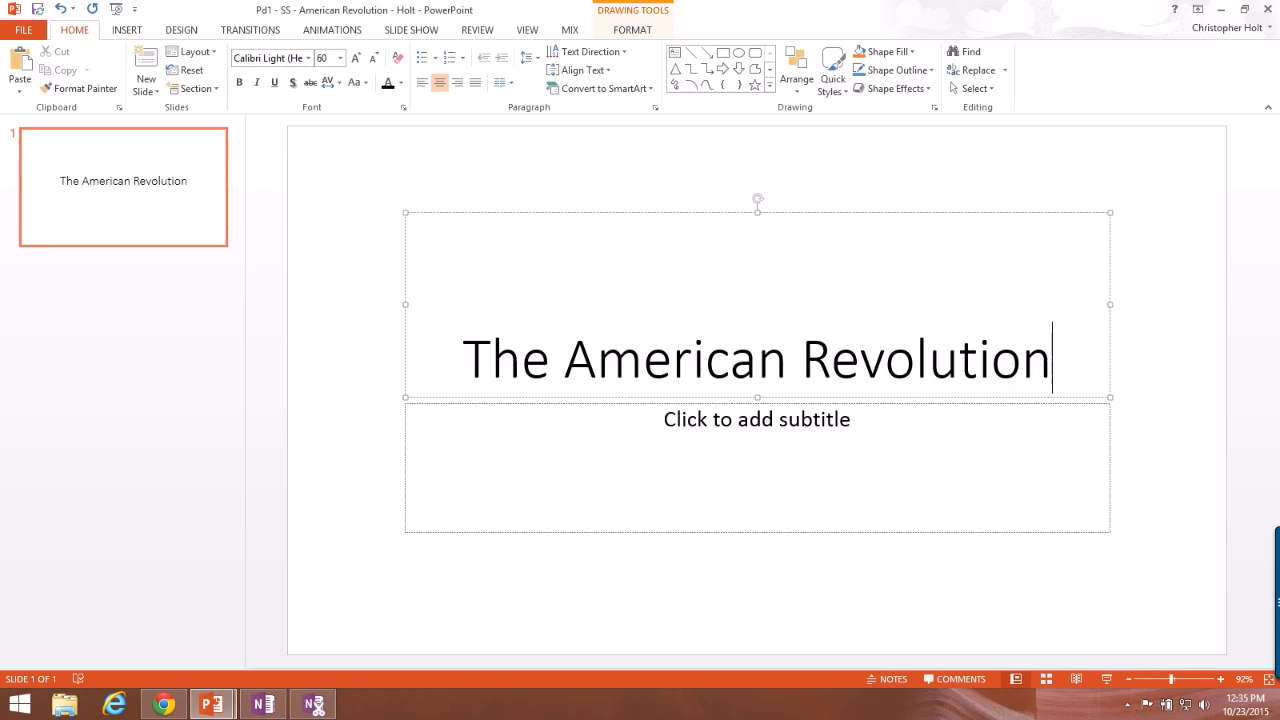
{"action": "left_click", "coordinate": [797, 437]}
Type the subtitle 'The influence of the Enlightenment', fixing typos and dropping the trailing period.
{"action": "type", "text": "The infl"}
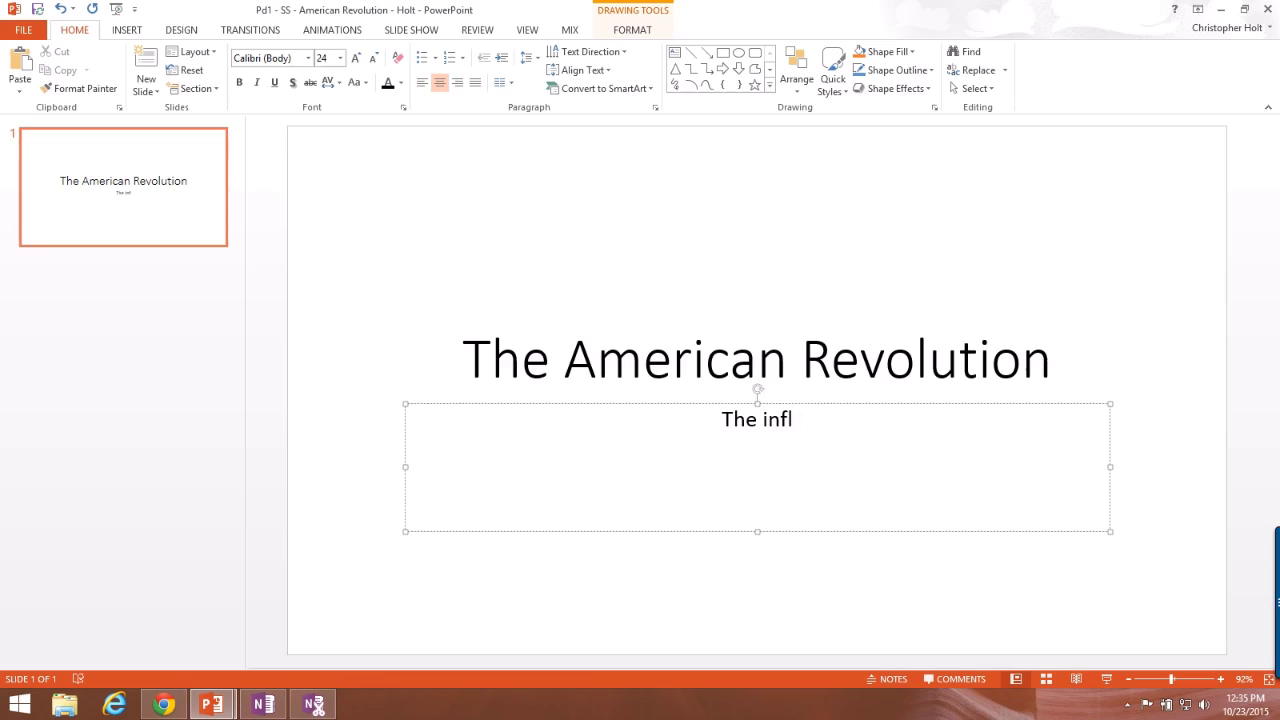
{"action": "type", "text": "uence of the Enlightenment."}
{"action": "key", "text": "BackSpace"}
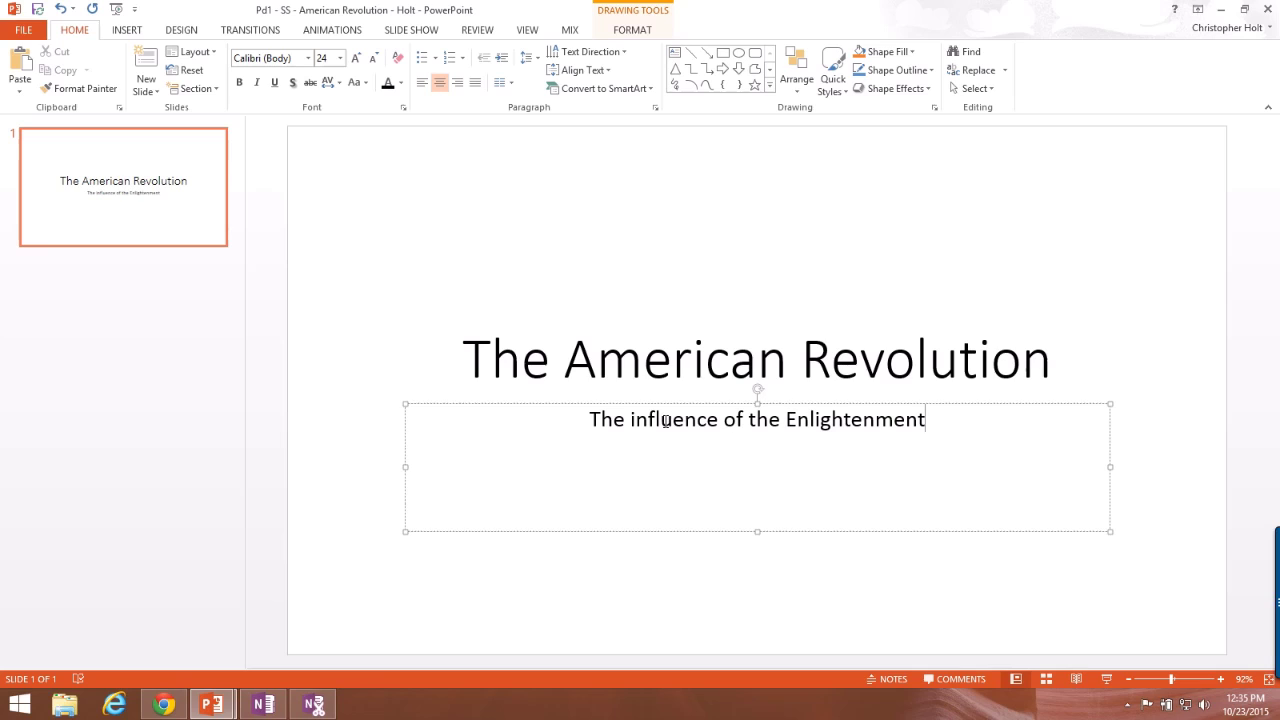
Capitalise 'Influence' in the subtitle and save the presentation back to SharePoint.
{"action": "left_click", "coordinate": [636, 421]}
{"action": "key", "text": "BackSpace"}
{"action": "type", "text": "I"}
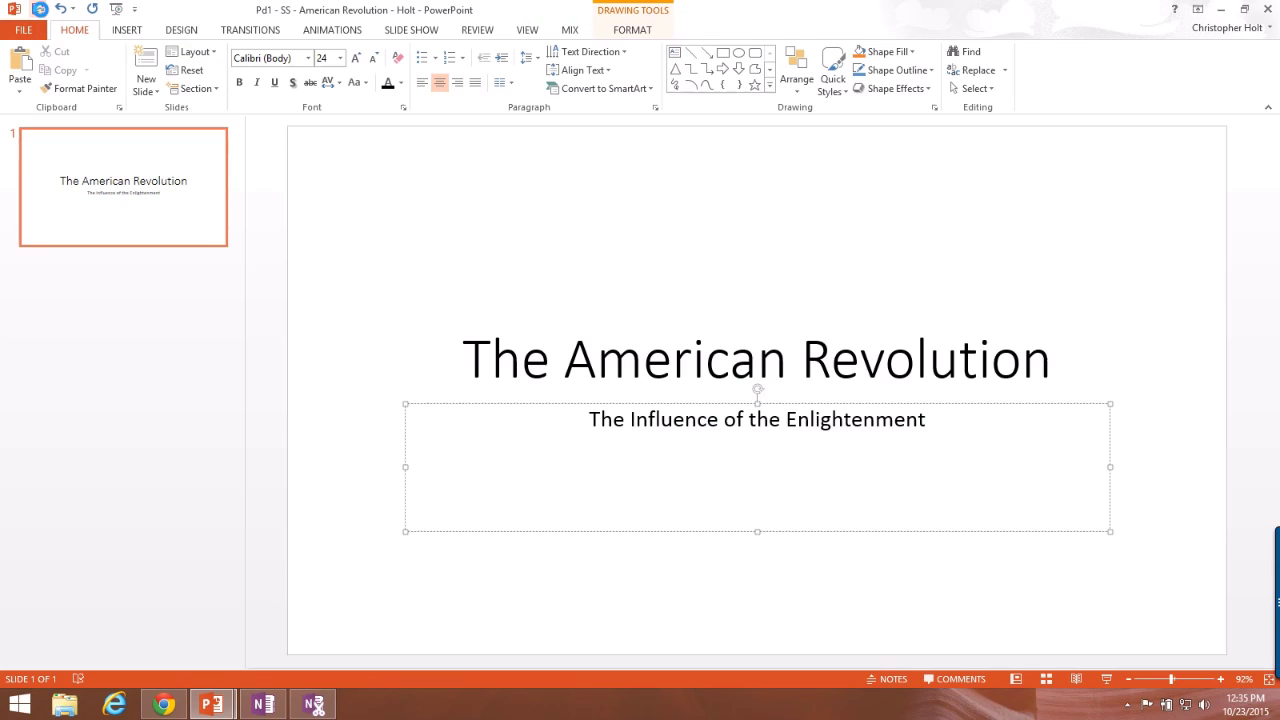
{"action": "left_click", "coordinate": [37, 8]}
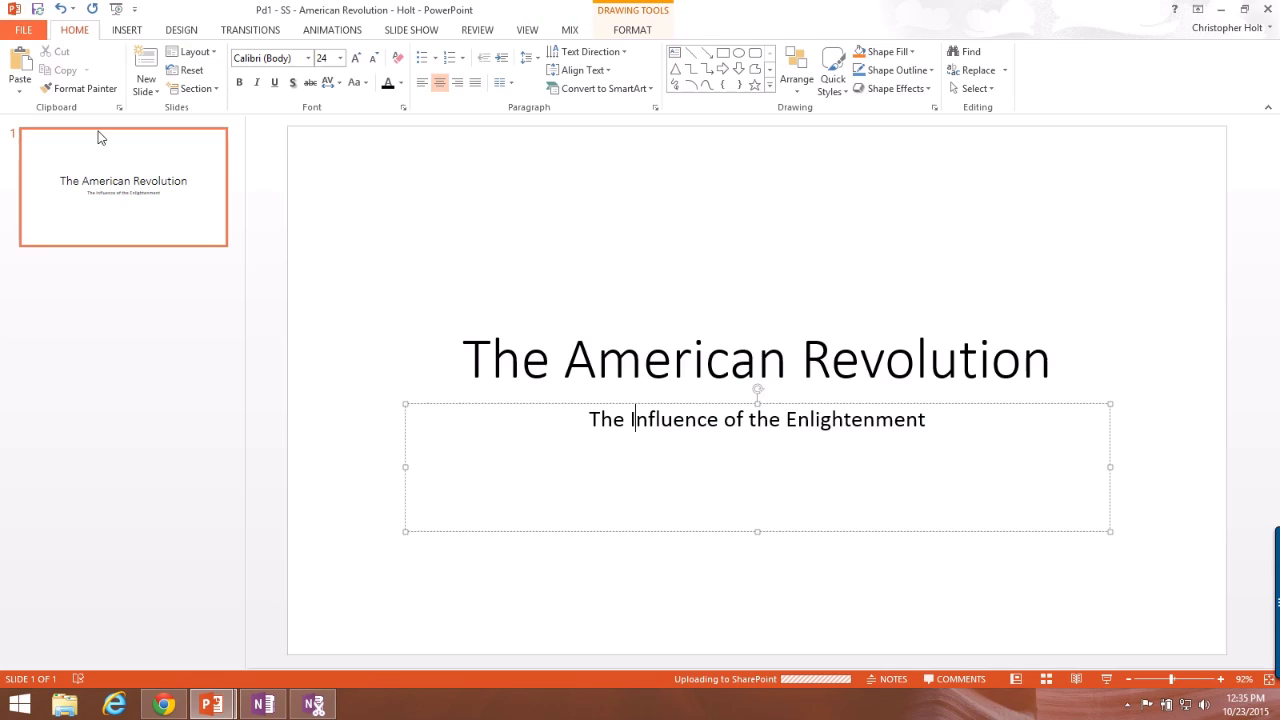
Close desktop PowerPoint, dismiss the opening notice and the plugin warning bar.
{"action": "left_click", "coordinate": [1270, 8]}
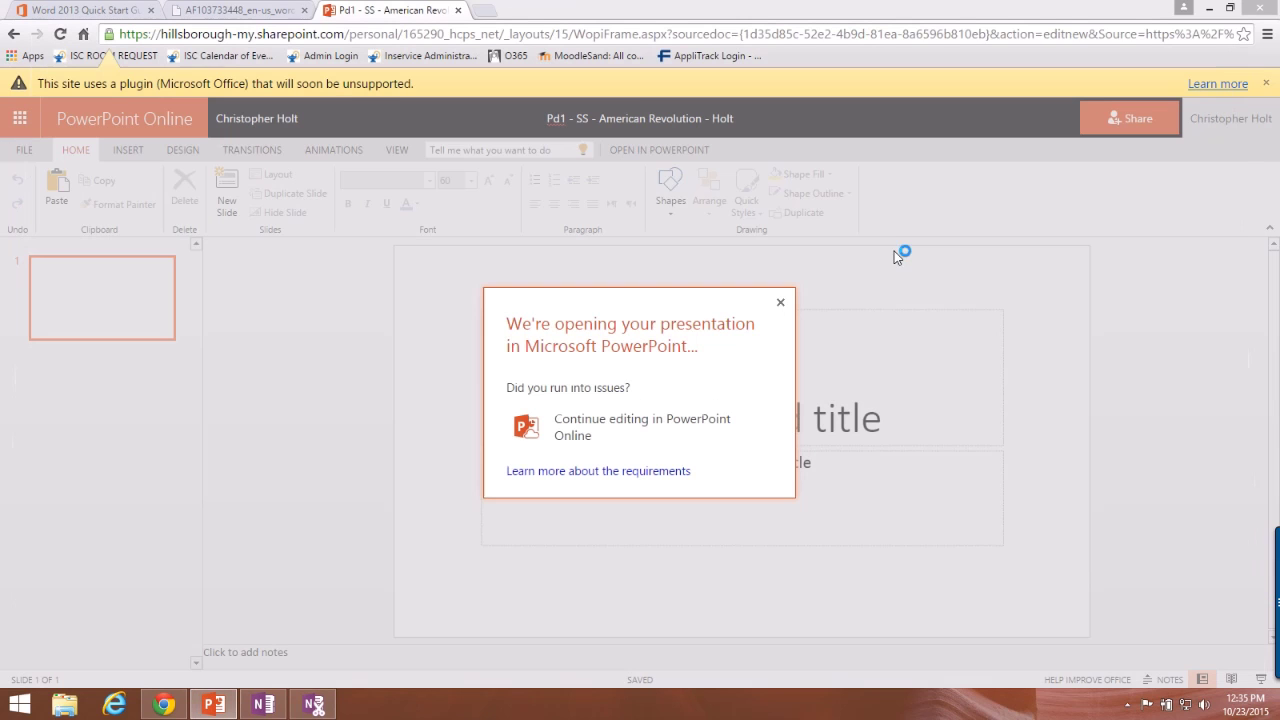
{"action": "left_click", "coordinate": [781, 303]}
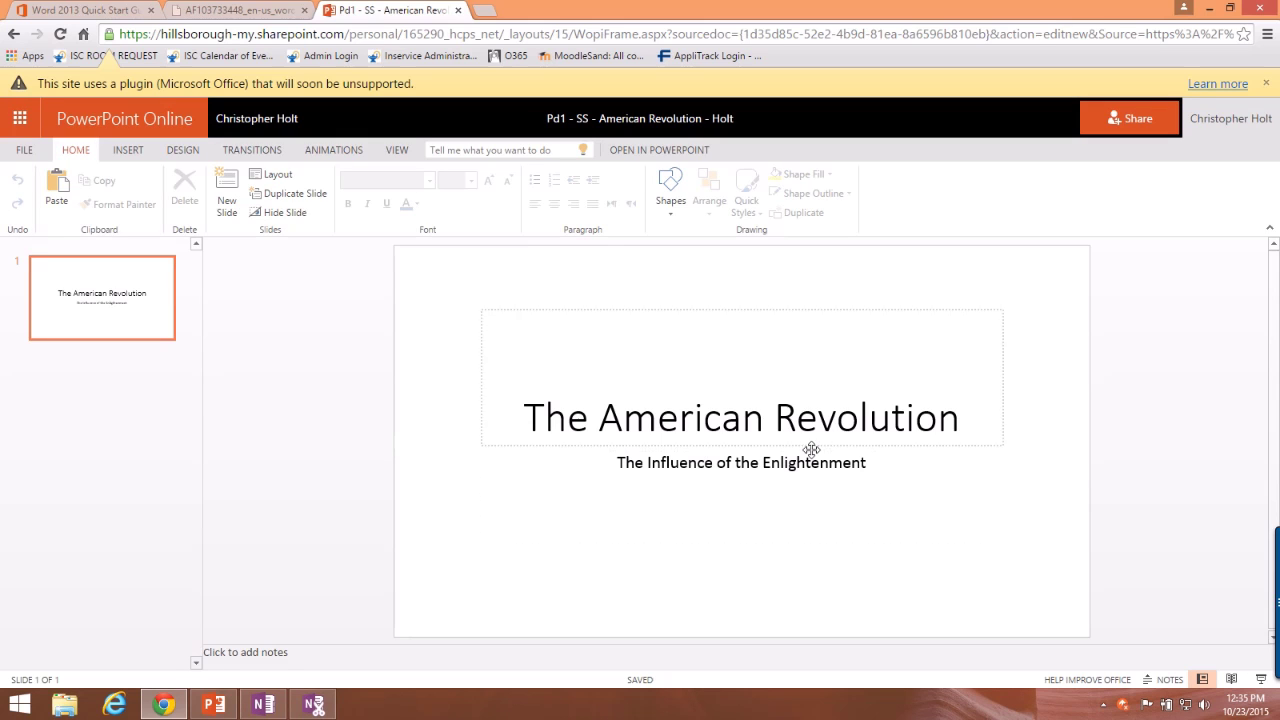
{"action": "left_click", "coordinate": [1266, 79]}
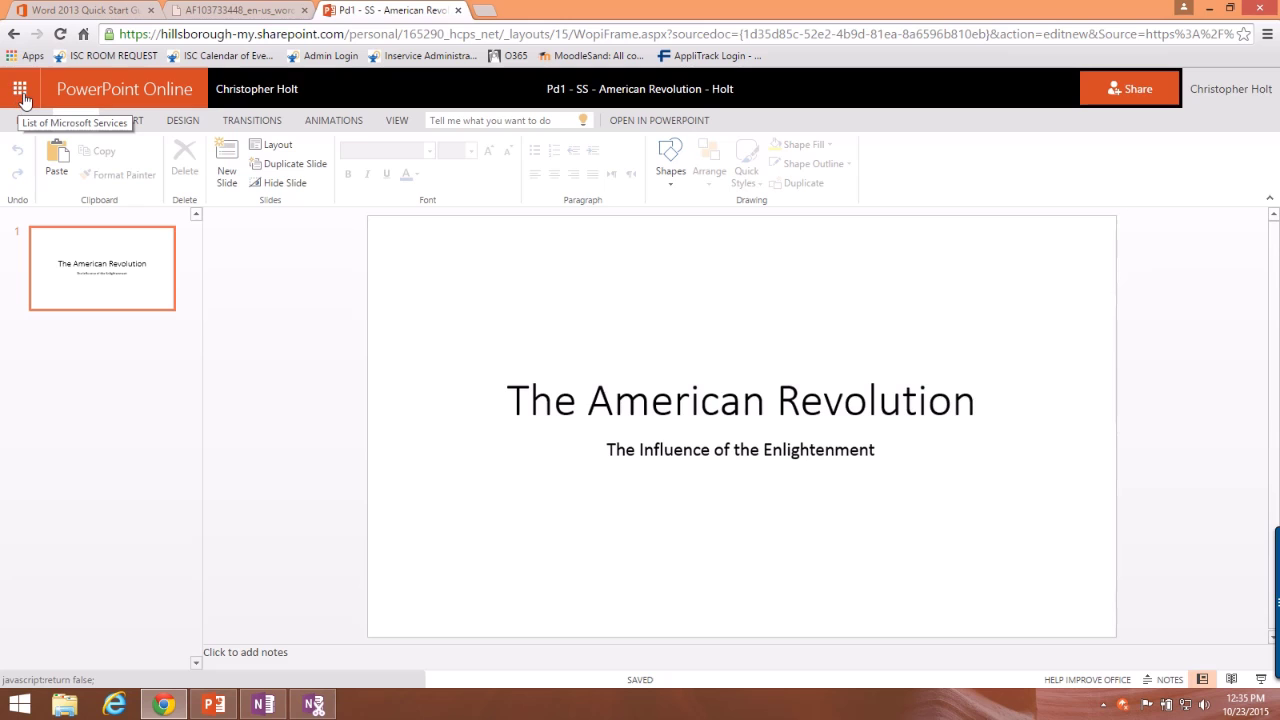
Go to OneDrive's classic Documents library and open the Period 1 - Social Studies folder.
{"action": "left_click", "coordinate": [20, 92]}
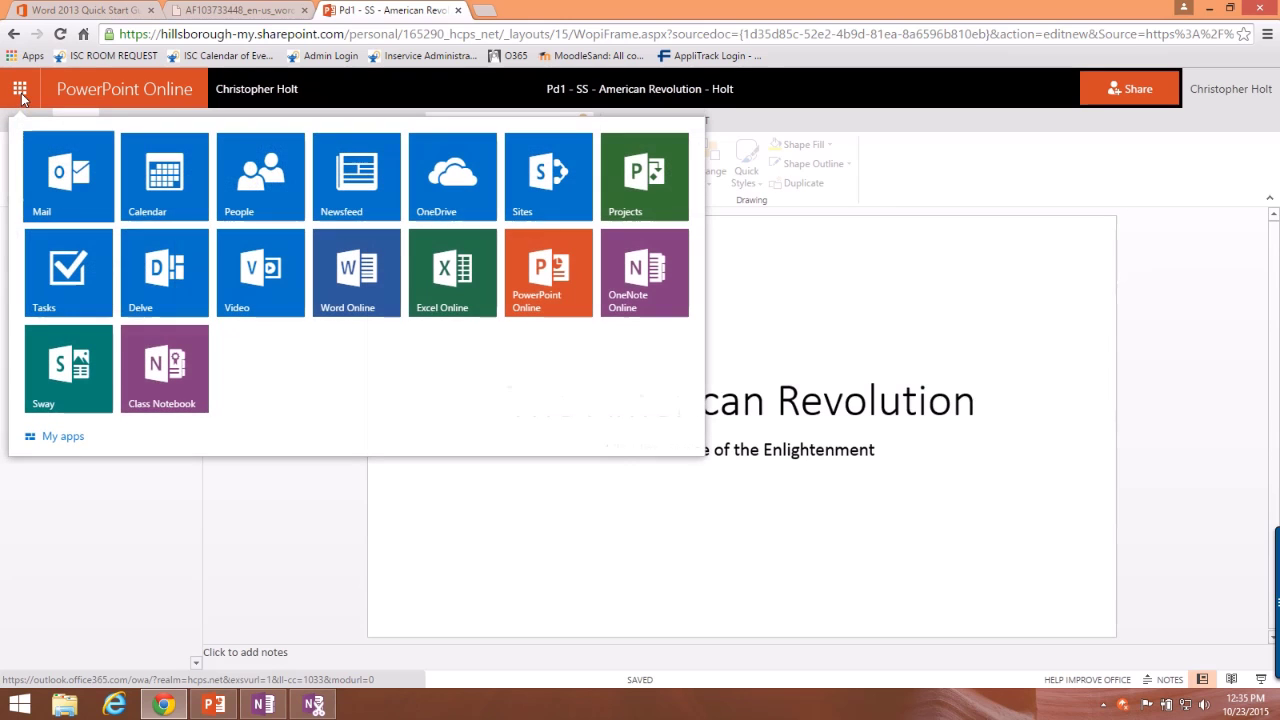
{"action": "left_click", "coordinate": [462, 194]}
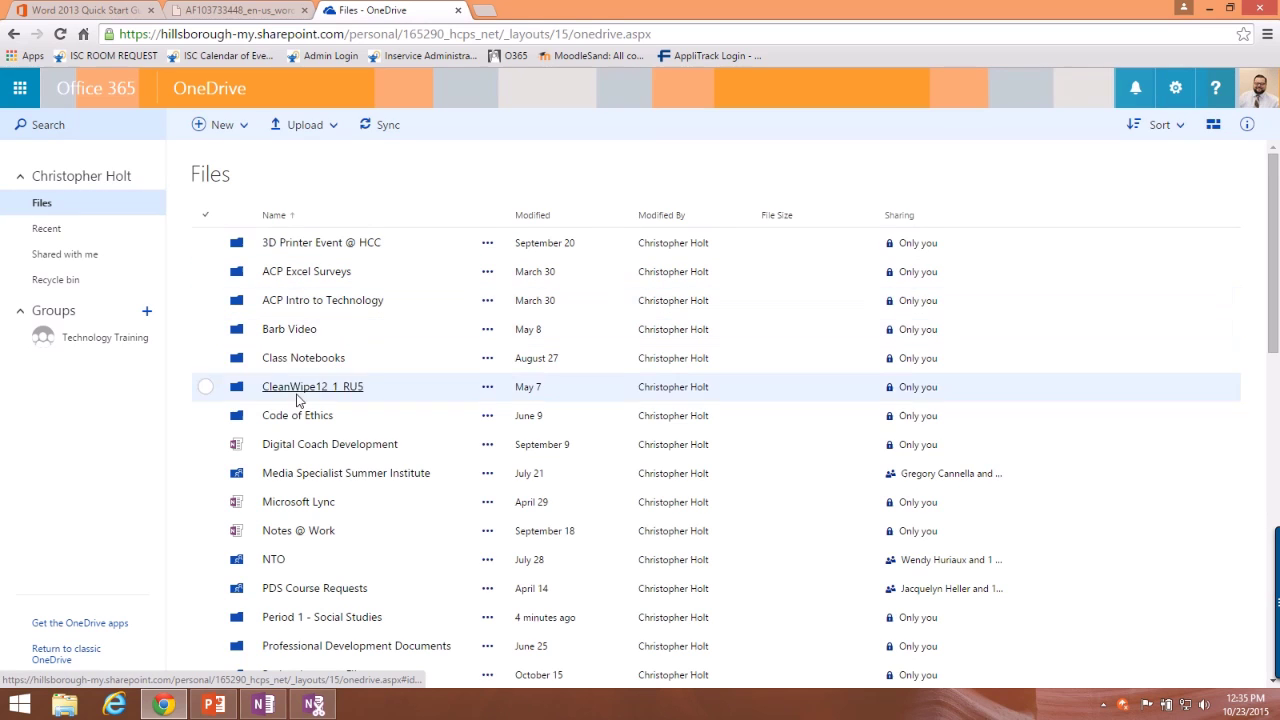
{"action": "left_click", "coordinate": [60, 660]}
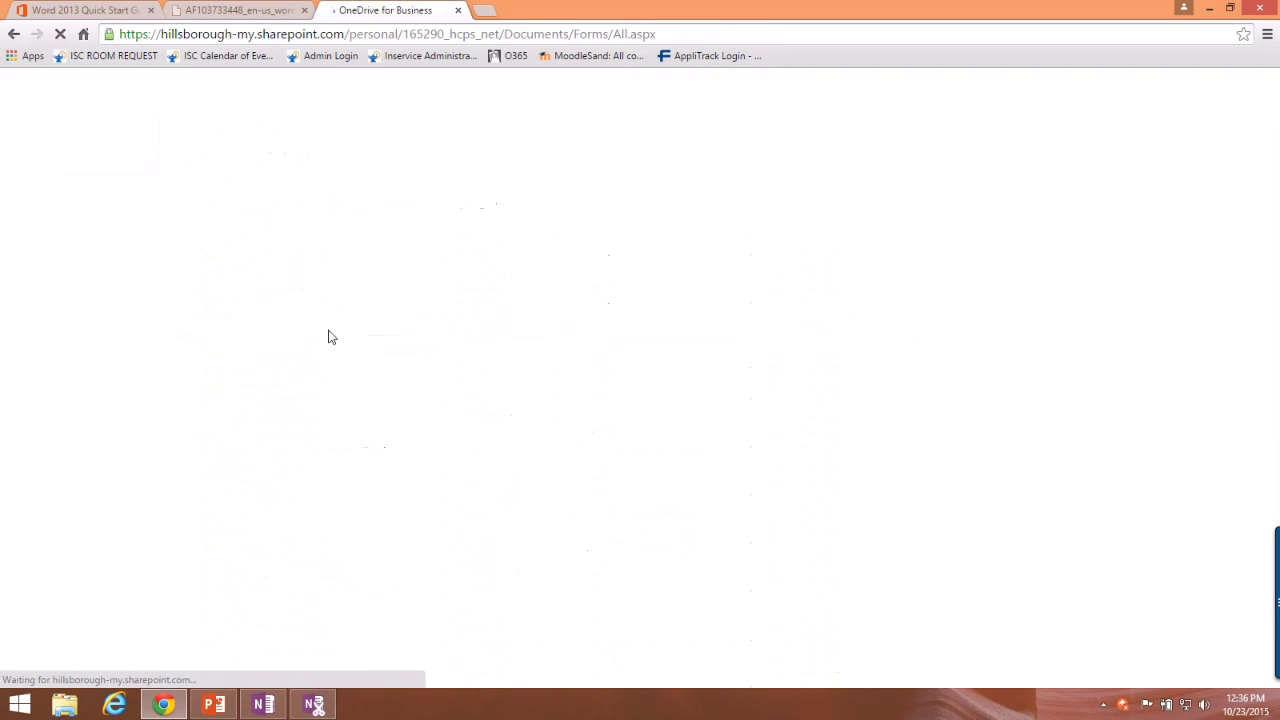
{"action": "scroll", "coordinate": [310, 337], "scroll_direction": "down", "scroll_amount": 3}
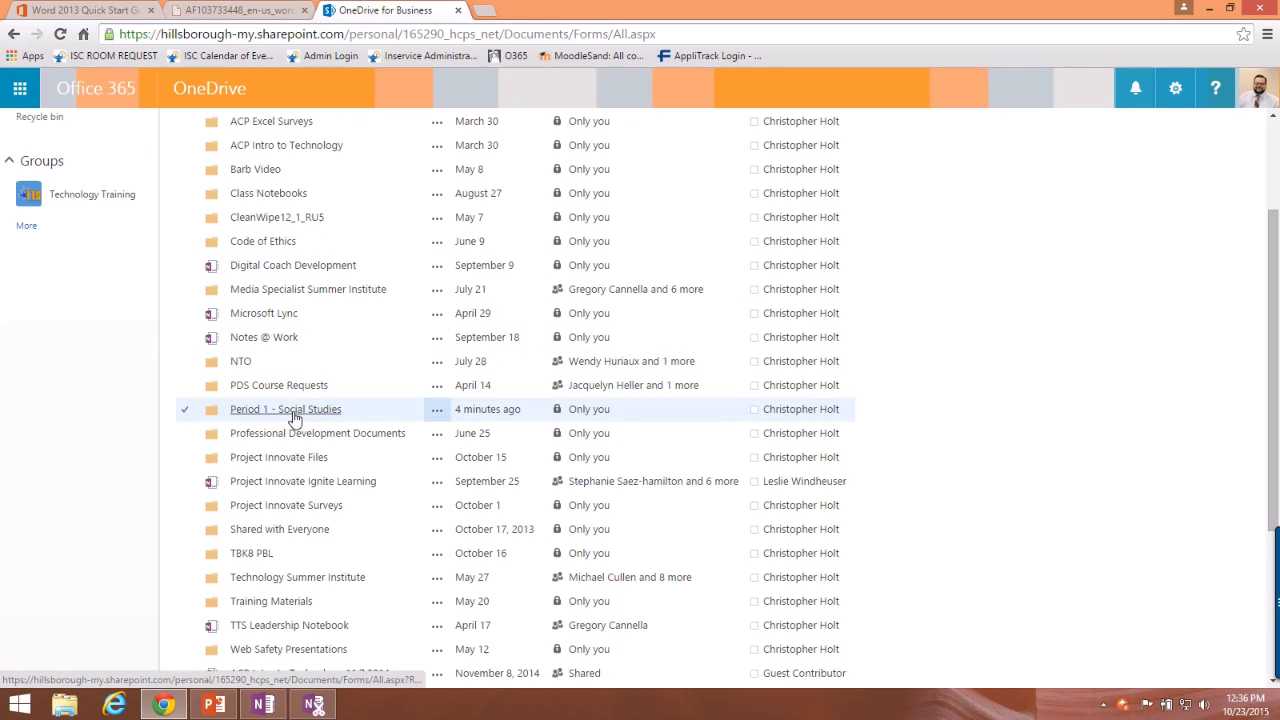
{"action": "left_click", "coordinate": [293, 413]}
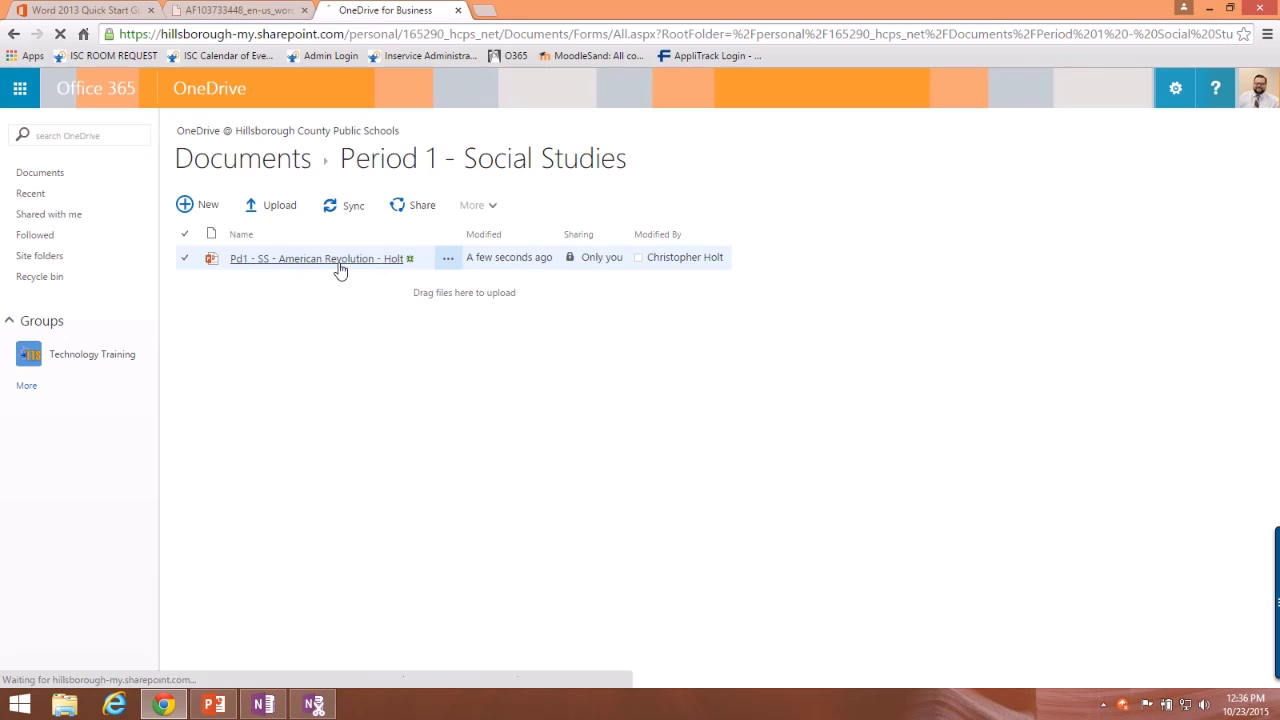
Invite the colleague to the American Revolution presentation with Can edit permission and send it.
{"action": "left_click", "coordinate": [600, 257]}
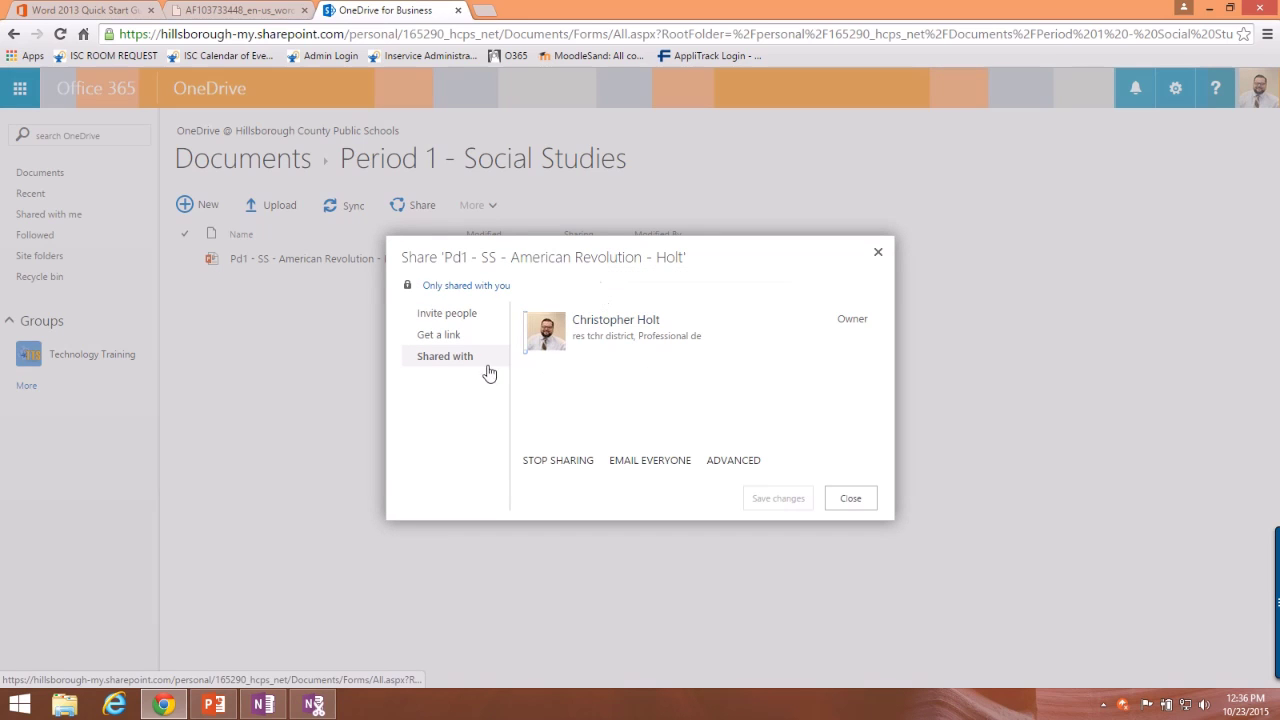
{"action": "left_click", "coordinate": [458, 316]}
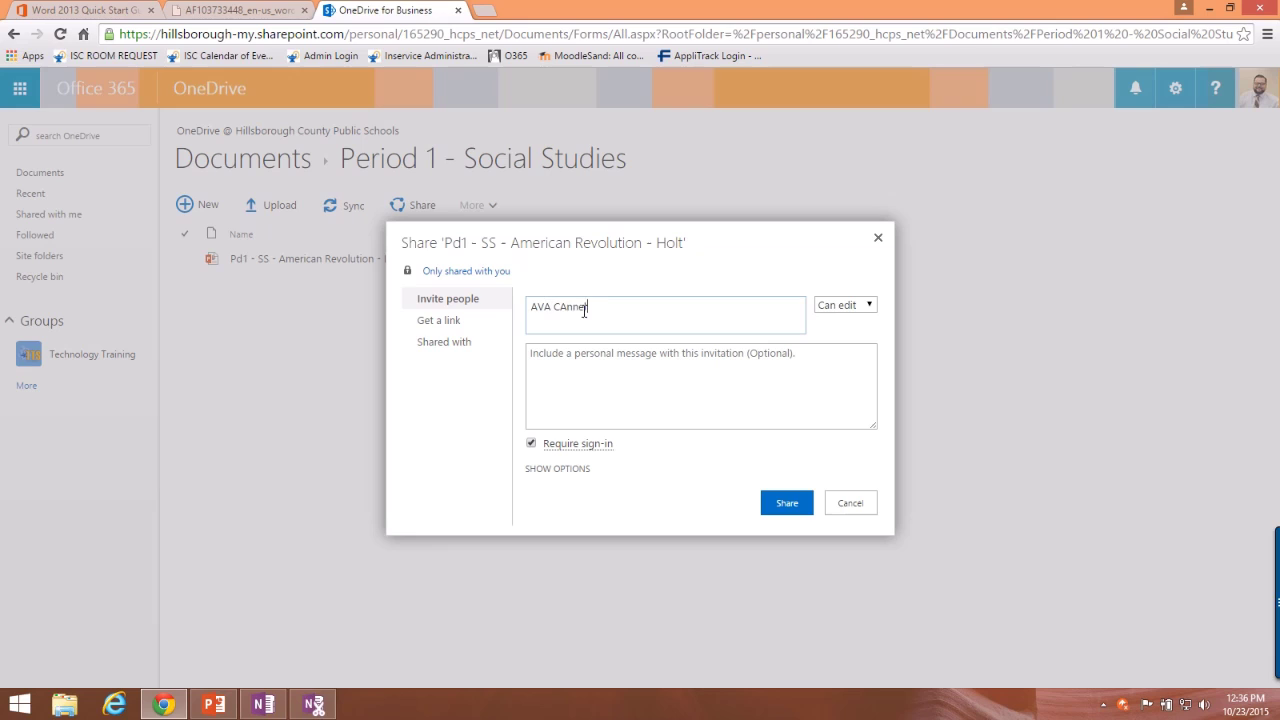
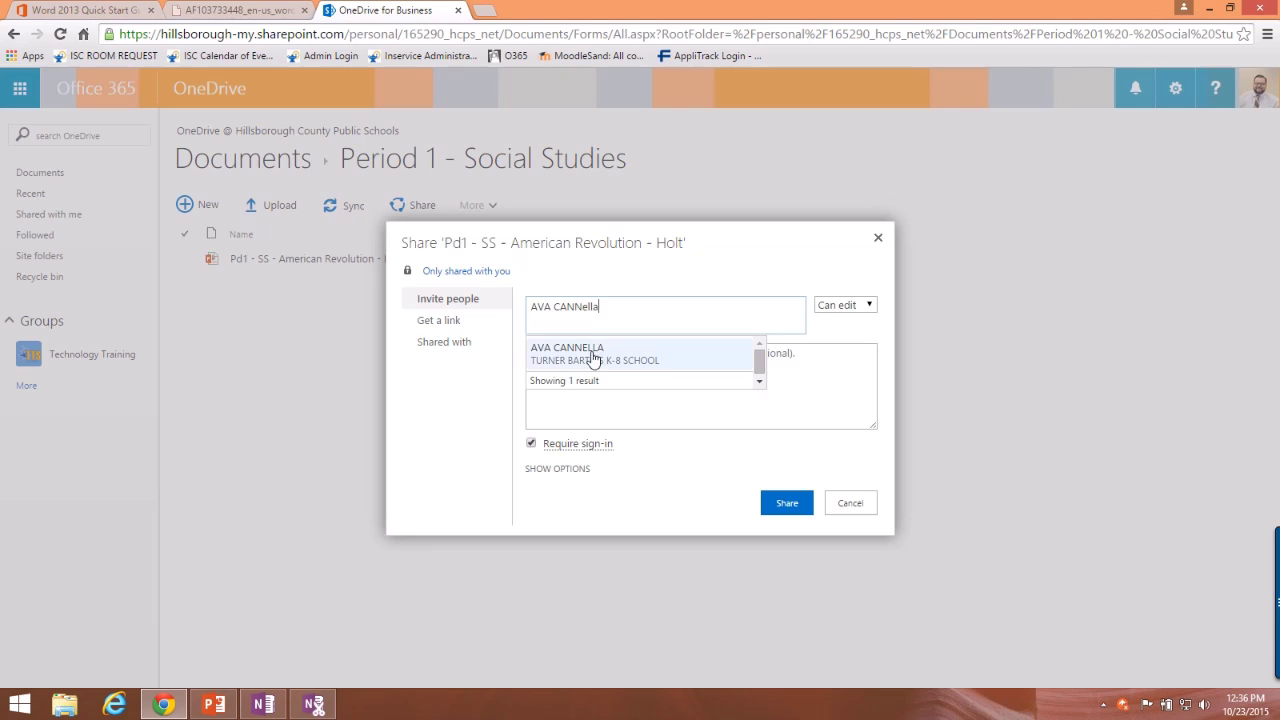
{"action": "left_click", "coordinate": [588, 355]}
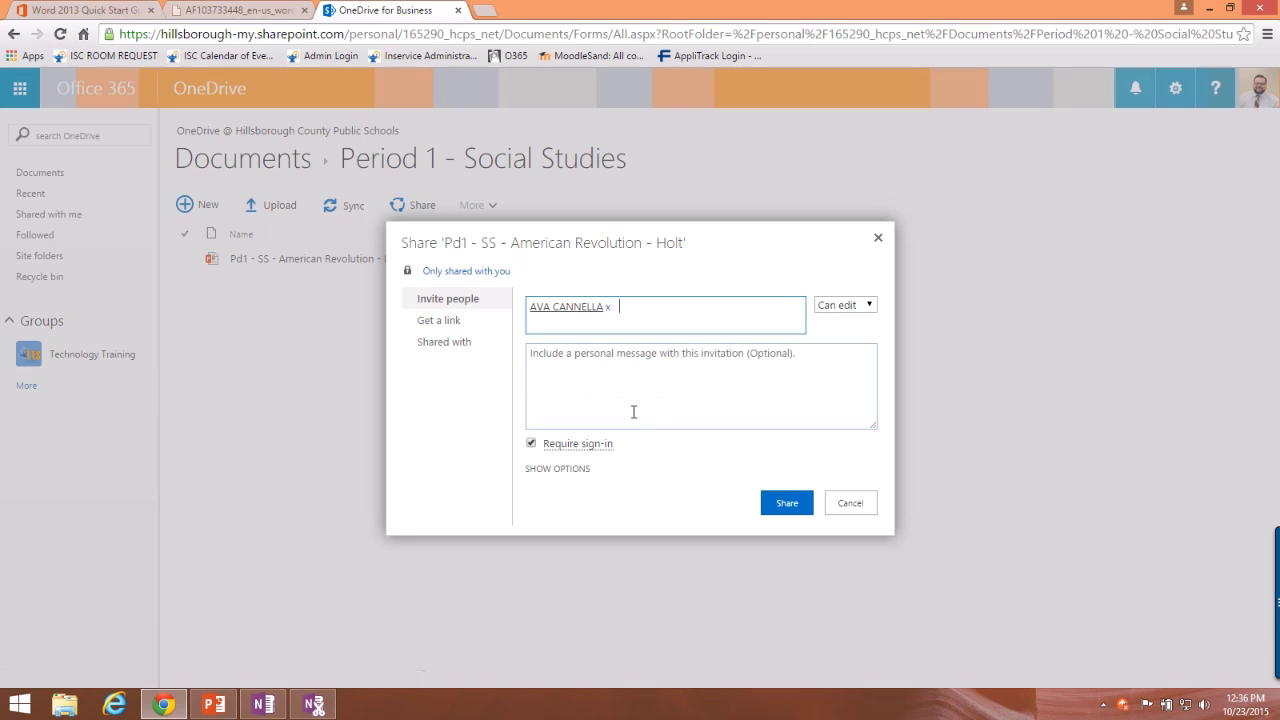
{"action": "left_click", "coordinate": [621, 311]}
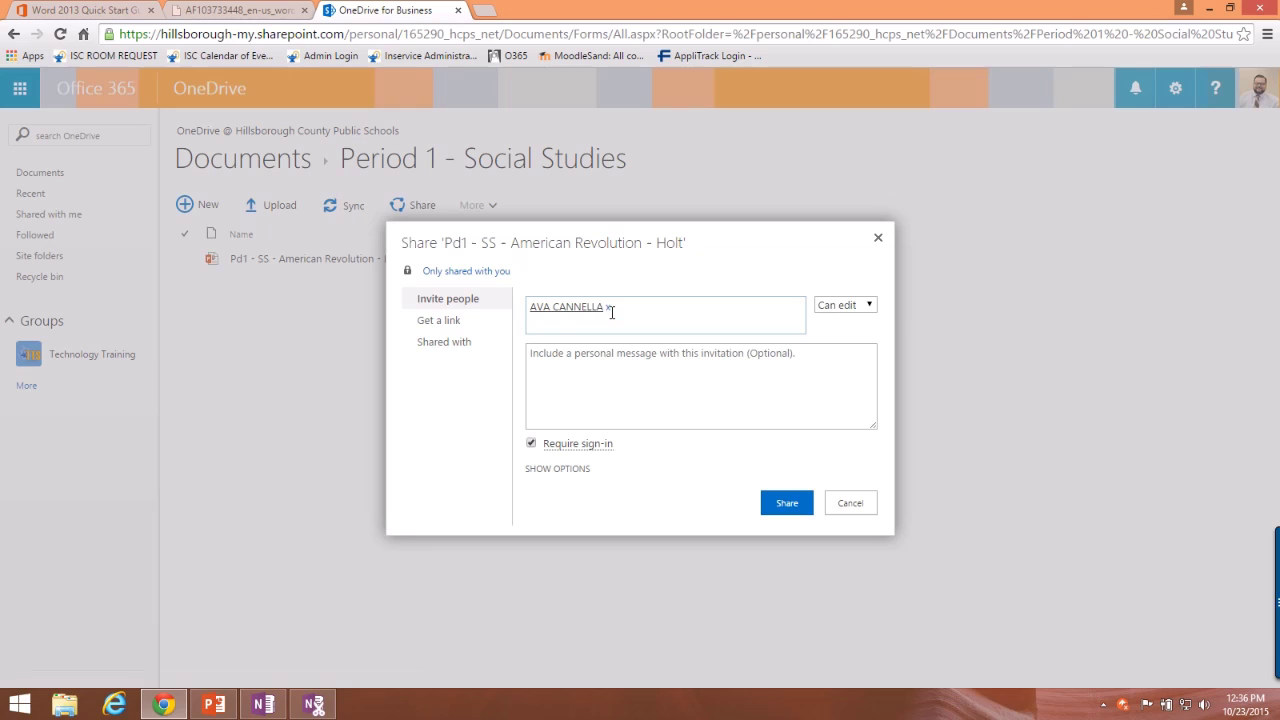
{"action": "left_click", "coordinate": [851, 307]}
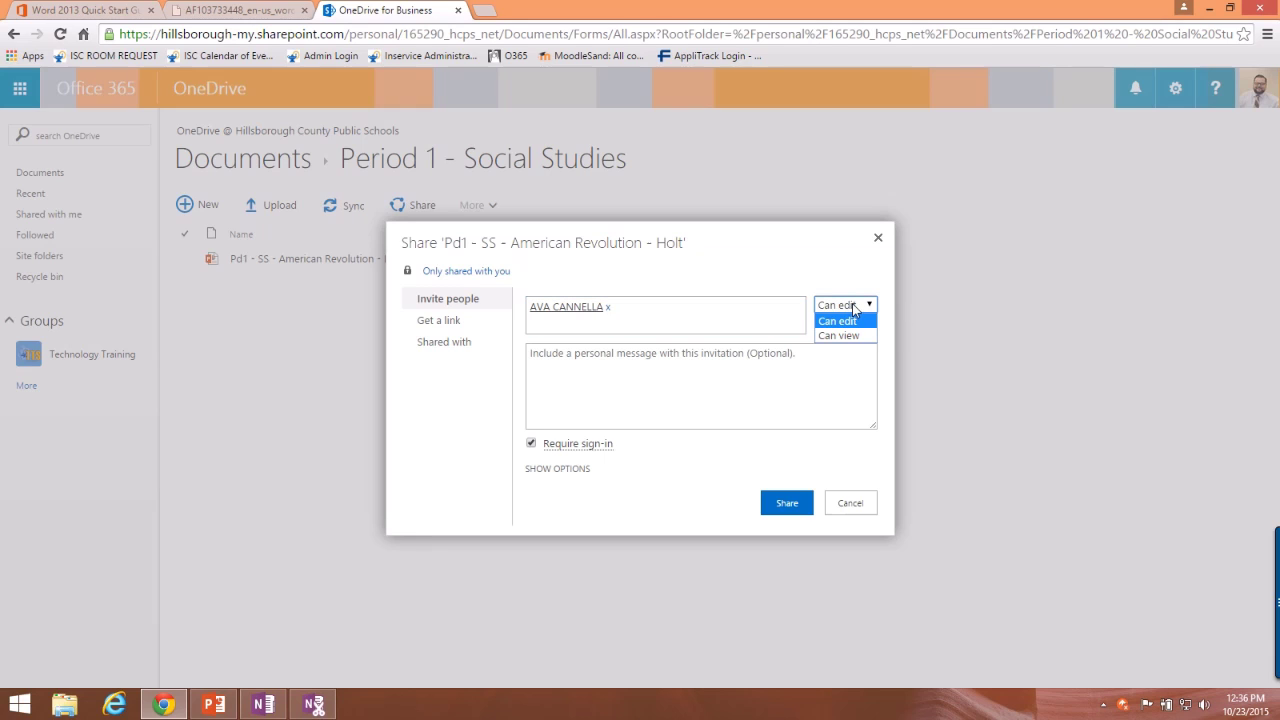
{"action": "left_click", "coordinate": [850, 324]}
{"action": "left_click", "coordinate": [845, 307]}
{"action": "left_click", "coordinate": [838, 322]}
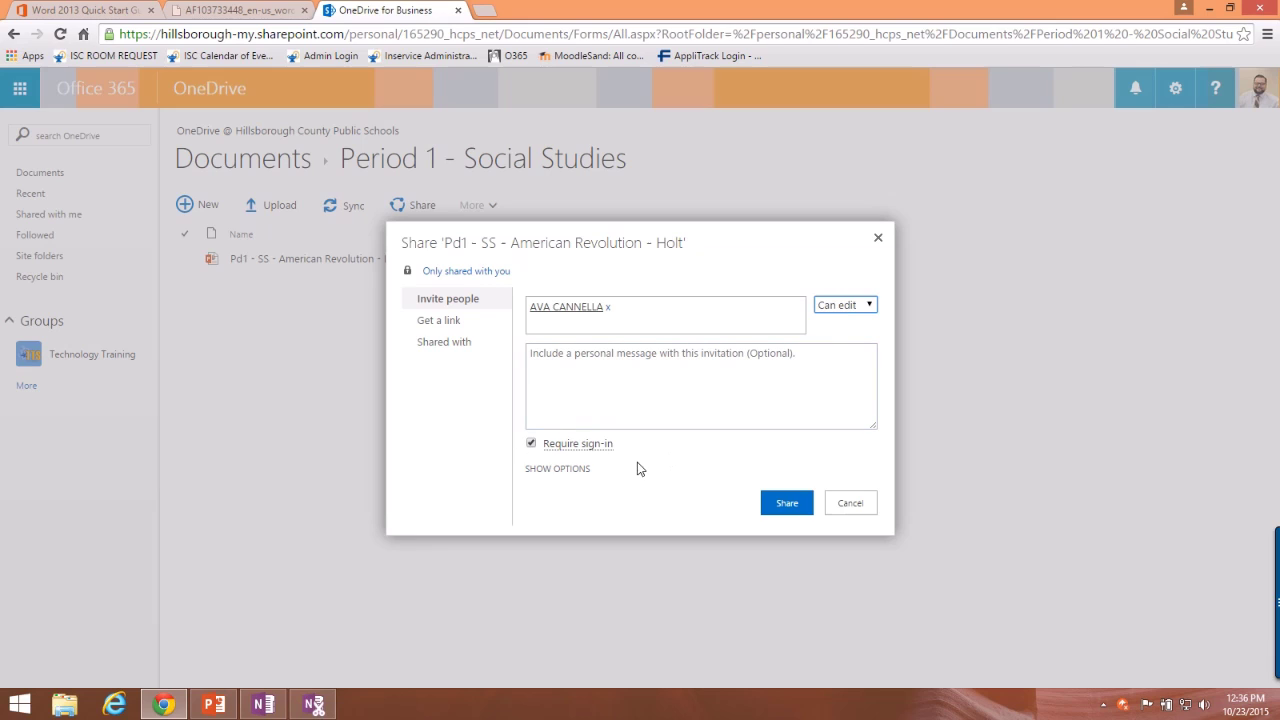
{"action": "left_click", "coordinate": [786, 506]}
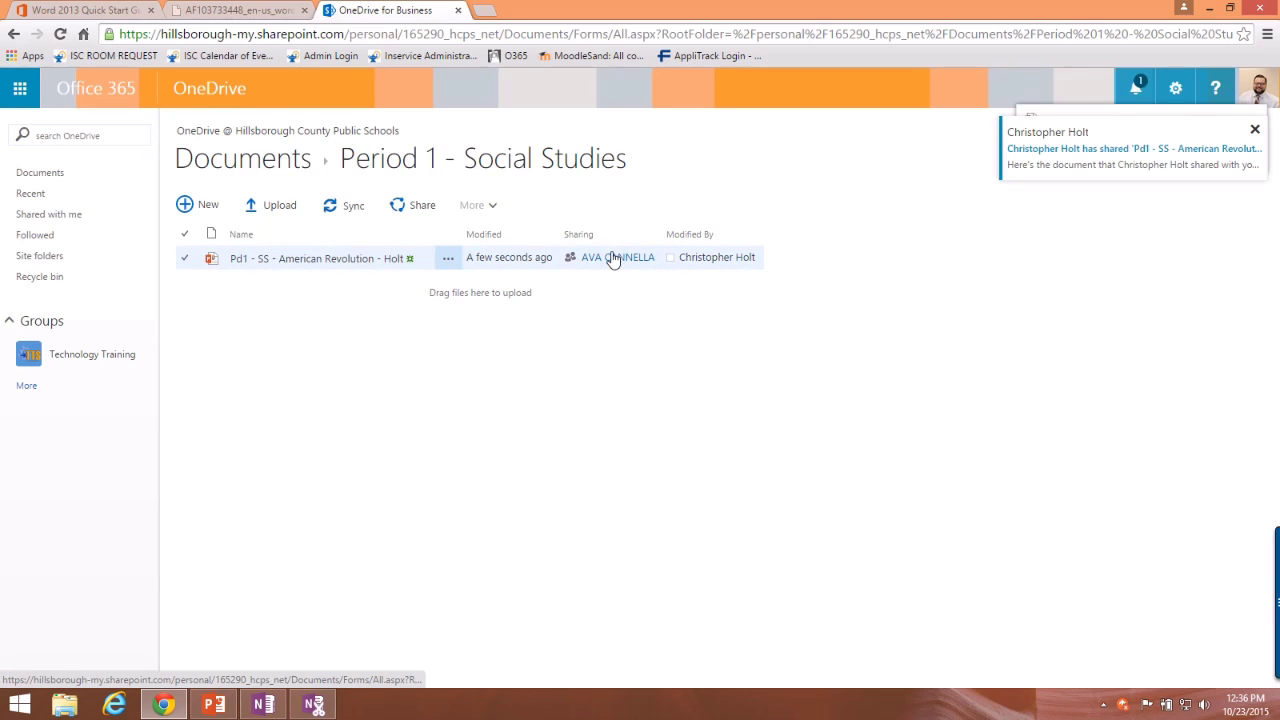
Set the colleague's permission to Stop sharing, save the change and close the sharing settings.
{"action": "left_click", "coordinate": [1254, 135]}
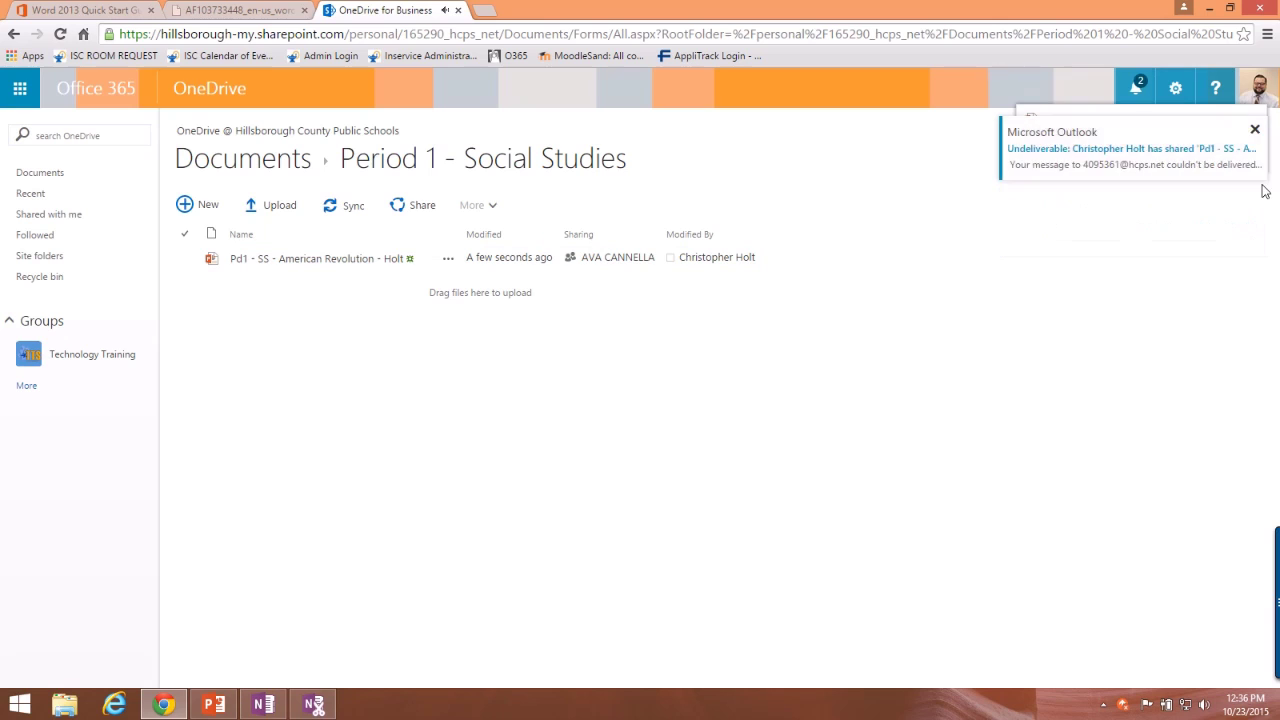
{"action": "left_click", "coordinate": [1254, 132]}
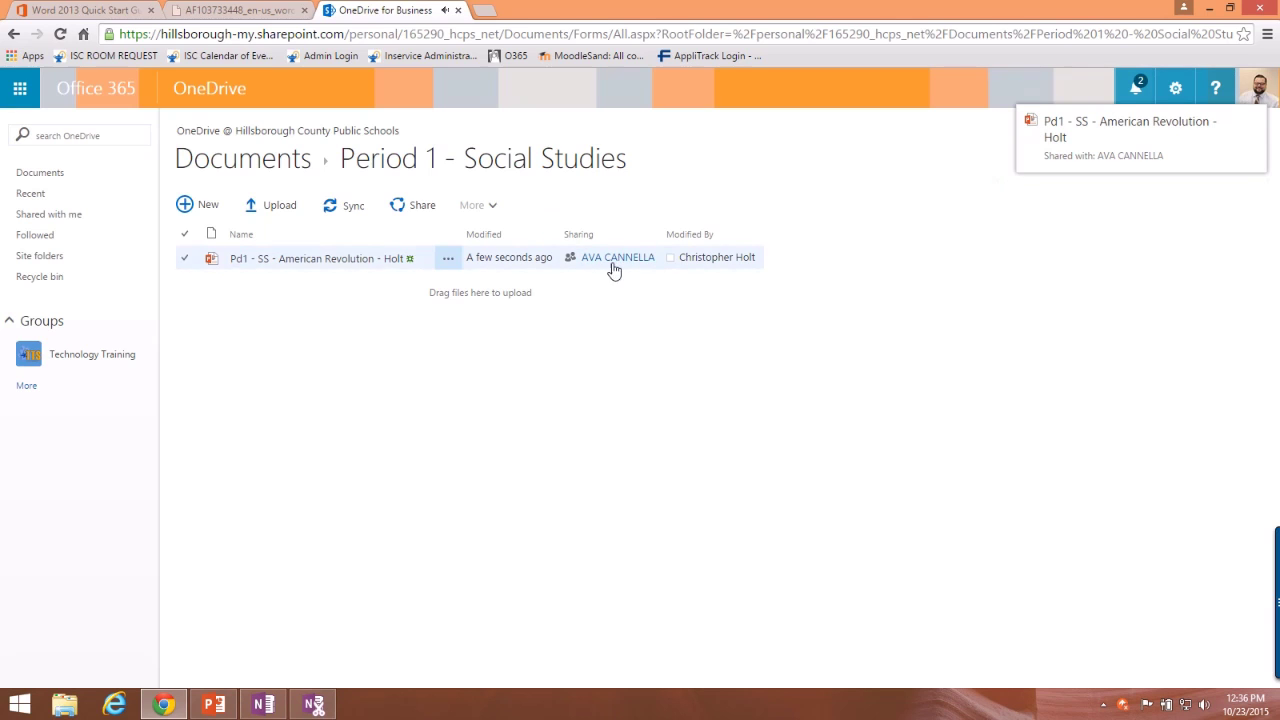
{"action": "left_click", "coordinate": [600, 258]}
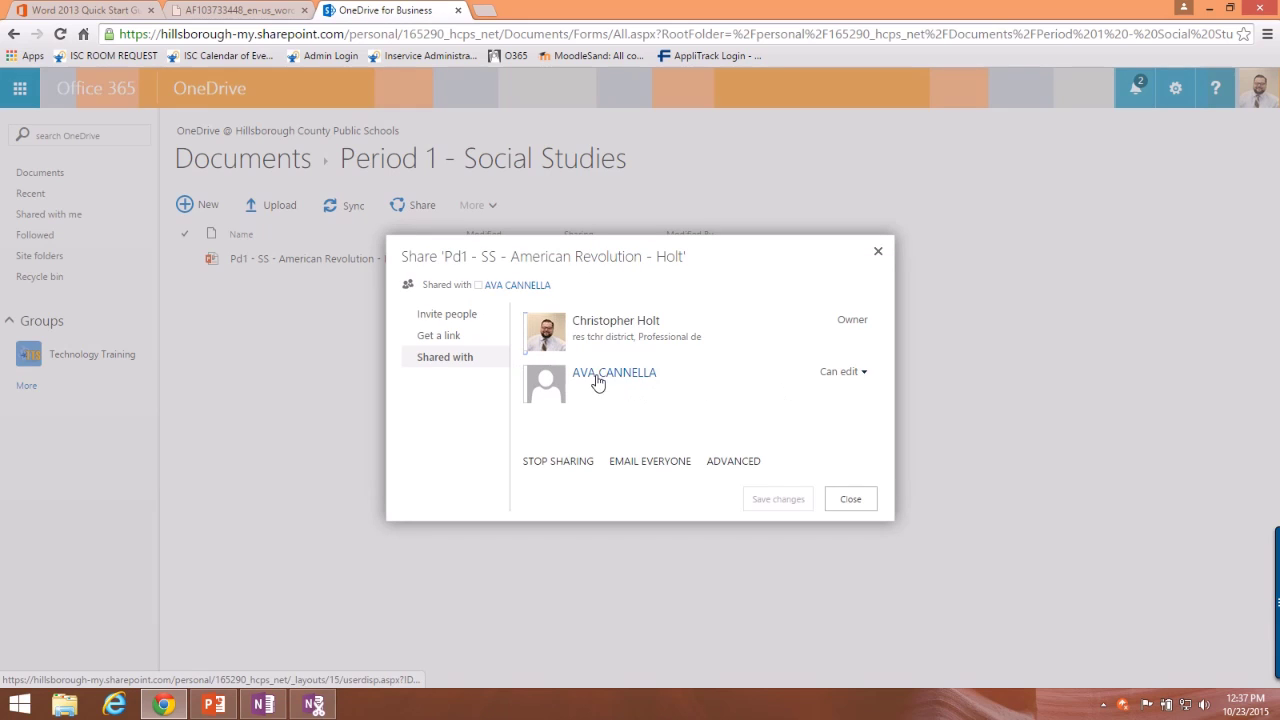
{"action": "left_click", "coordinate": [854, 376]}
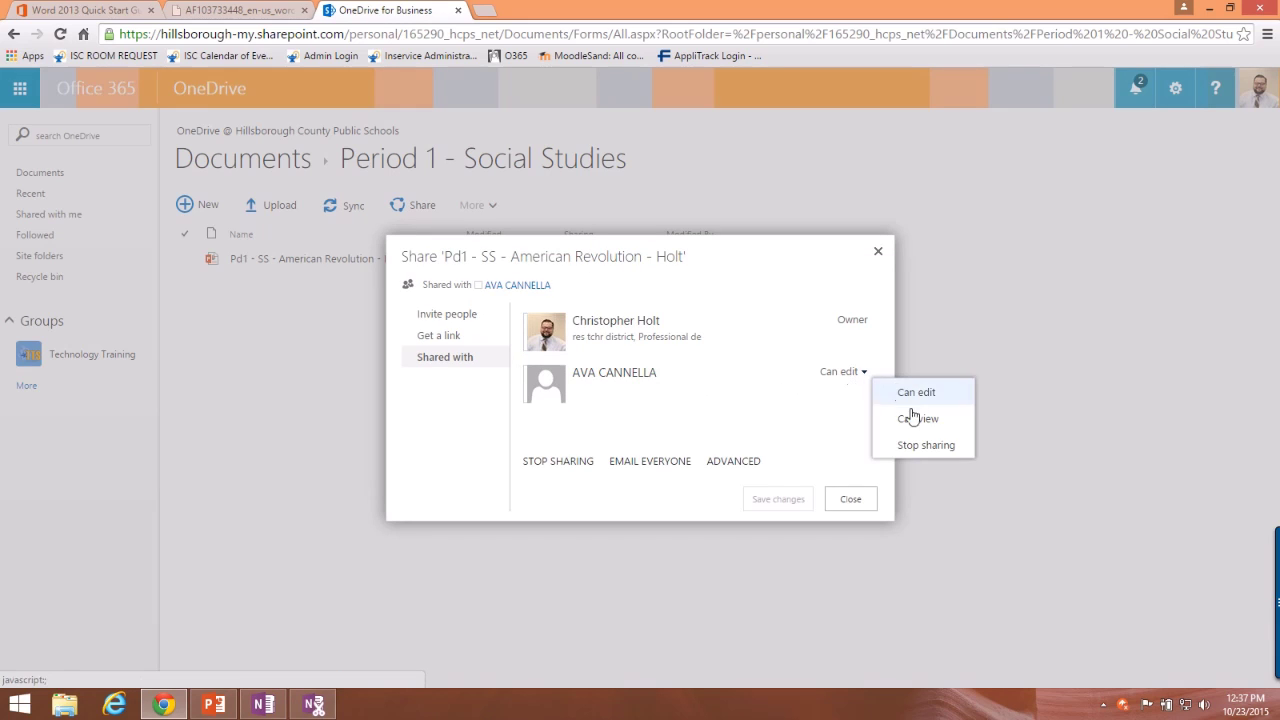
{"action": "left_click", "coordinate": [913, 447]}
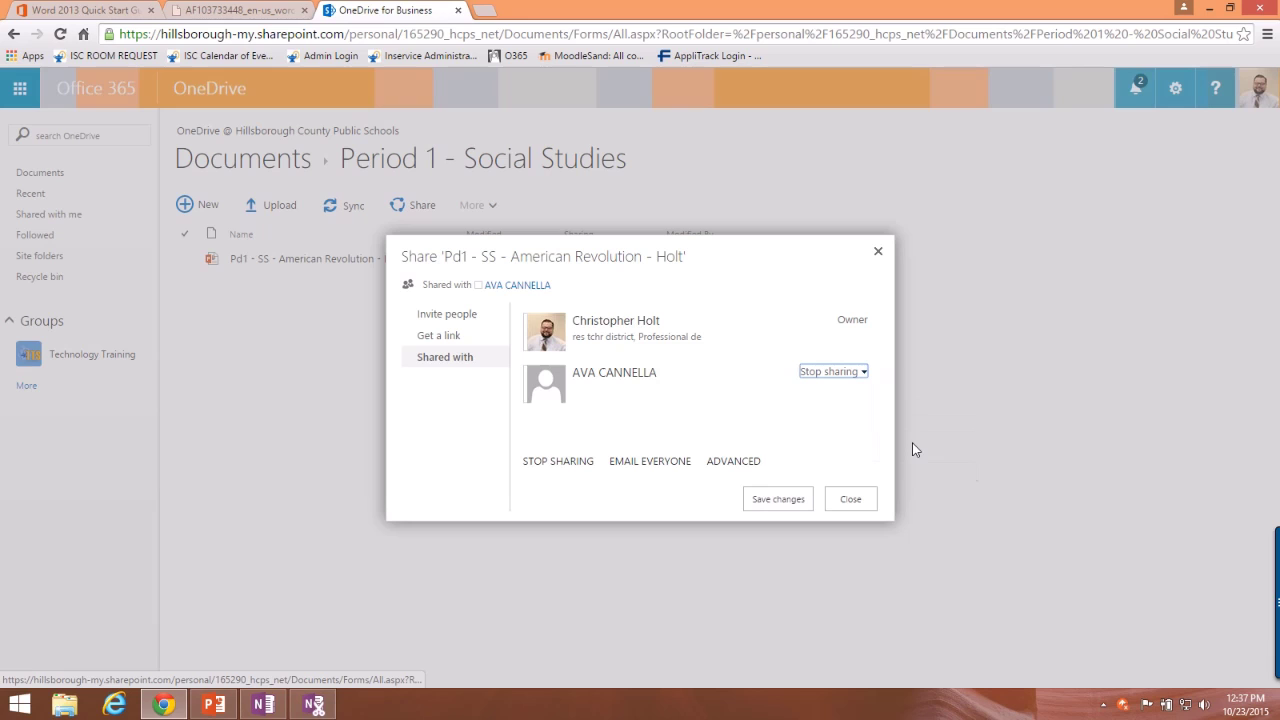
{"action": "left_click", "coordinate": [772, 503]}
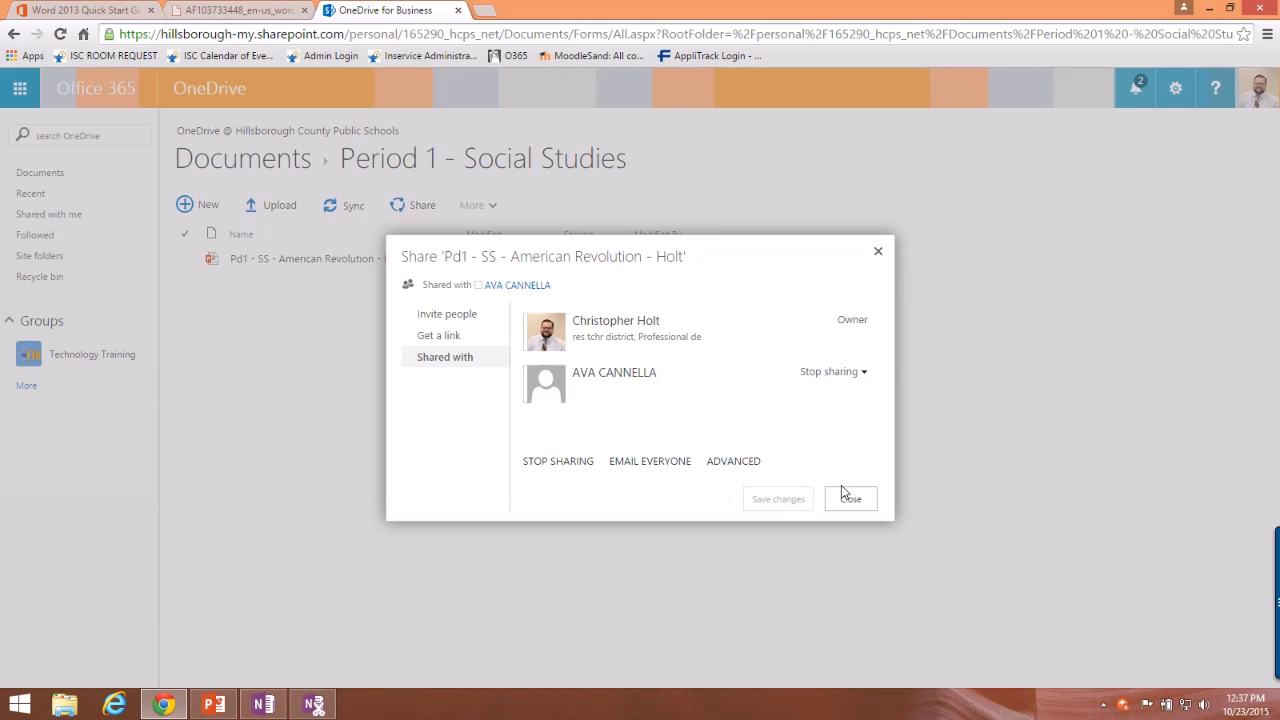
{"action": "left_click", "coordinate": [850, 498]}
{"action": "mouse_move", "coordinate": [632, 262]}
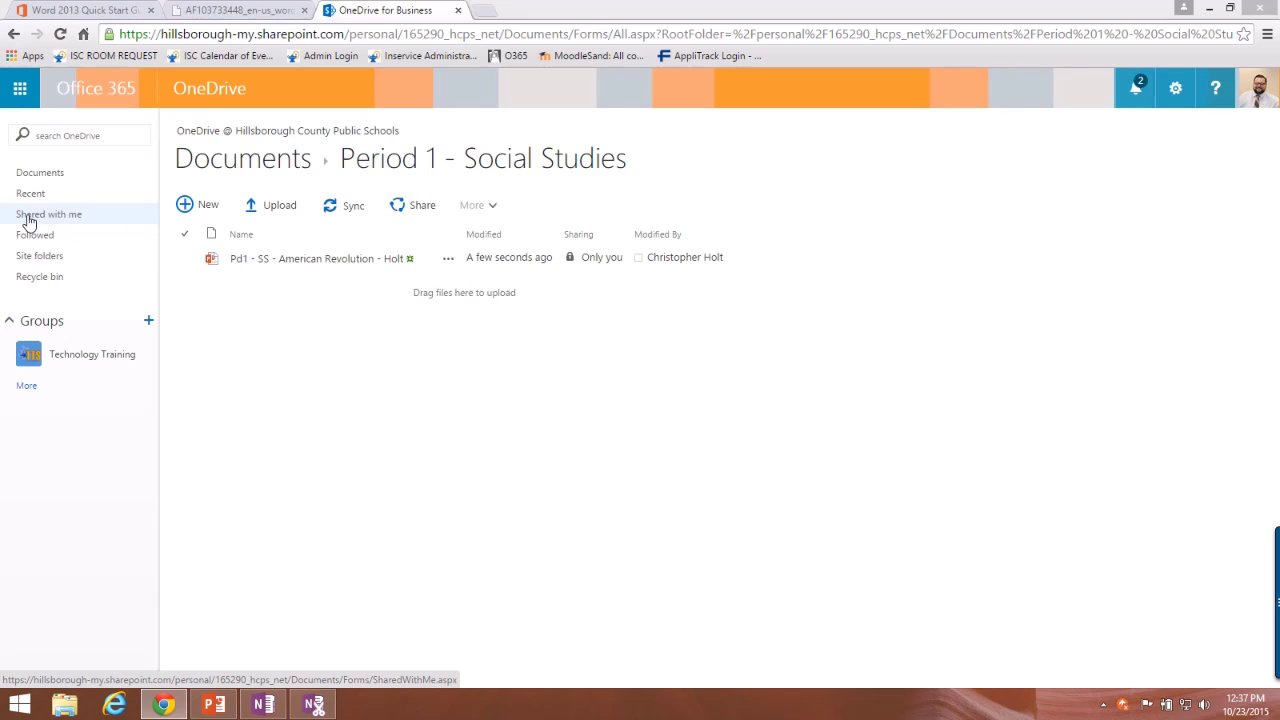
Open Shared with me and browse the files, such as Cohort 2 Skype Scheduler.
{"action": "left_click", "coordinate": [67, 221]}
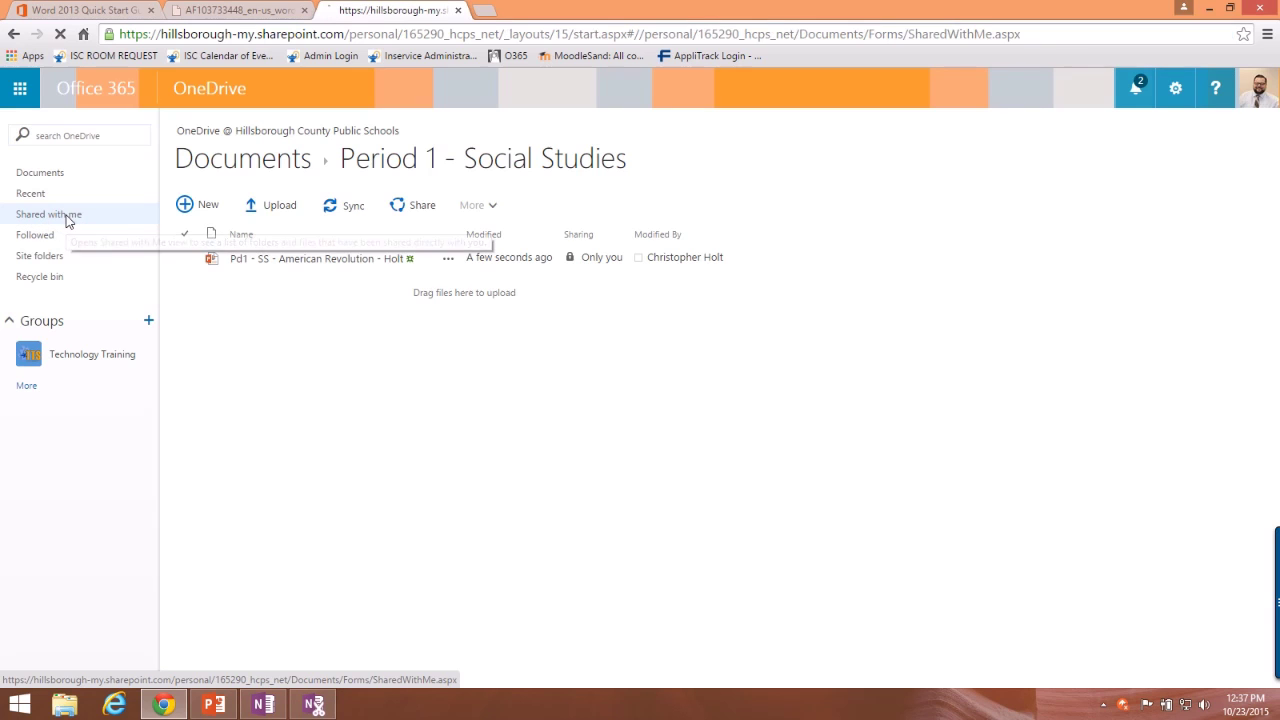
{"action": "scroll", "coordinate": [300, 277], "scroll_direction": "down", "scroll_amount": 5}
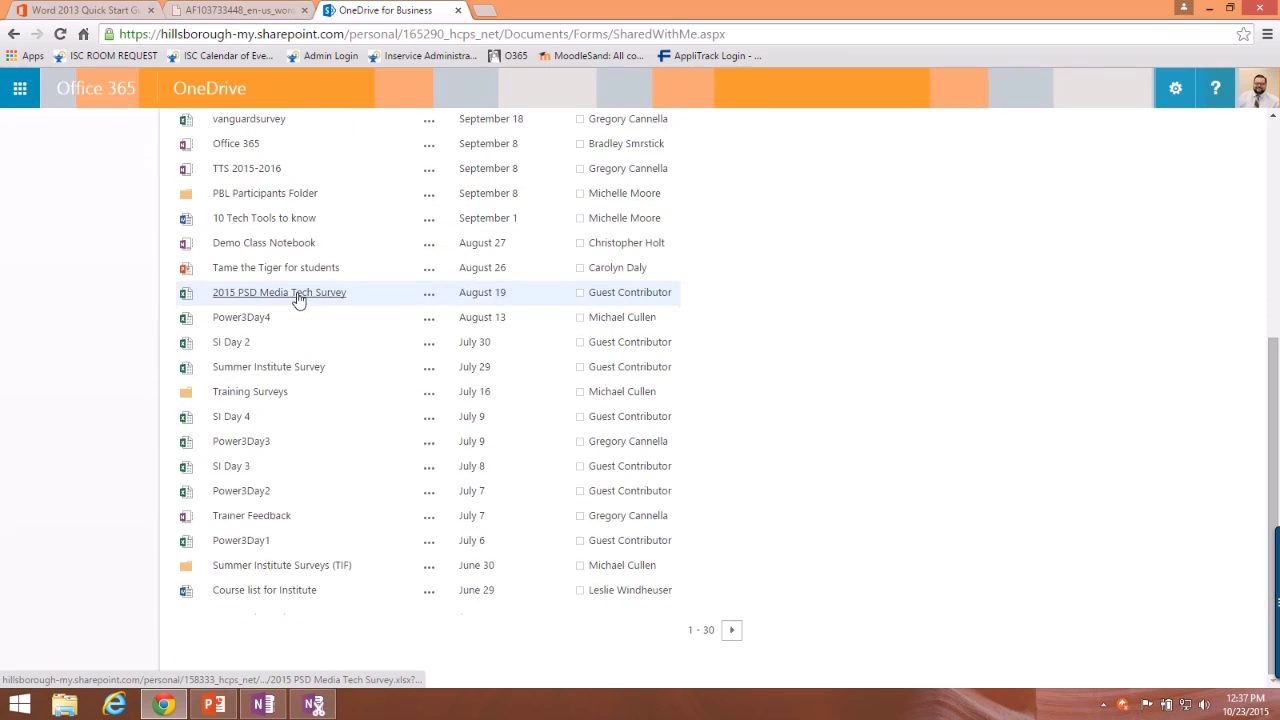
{"action": "scroll", "coordinate": [612, 395], "scroll_direction": "up", "scroll_amount": 3}
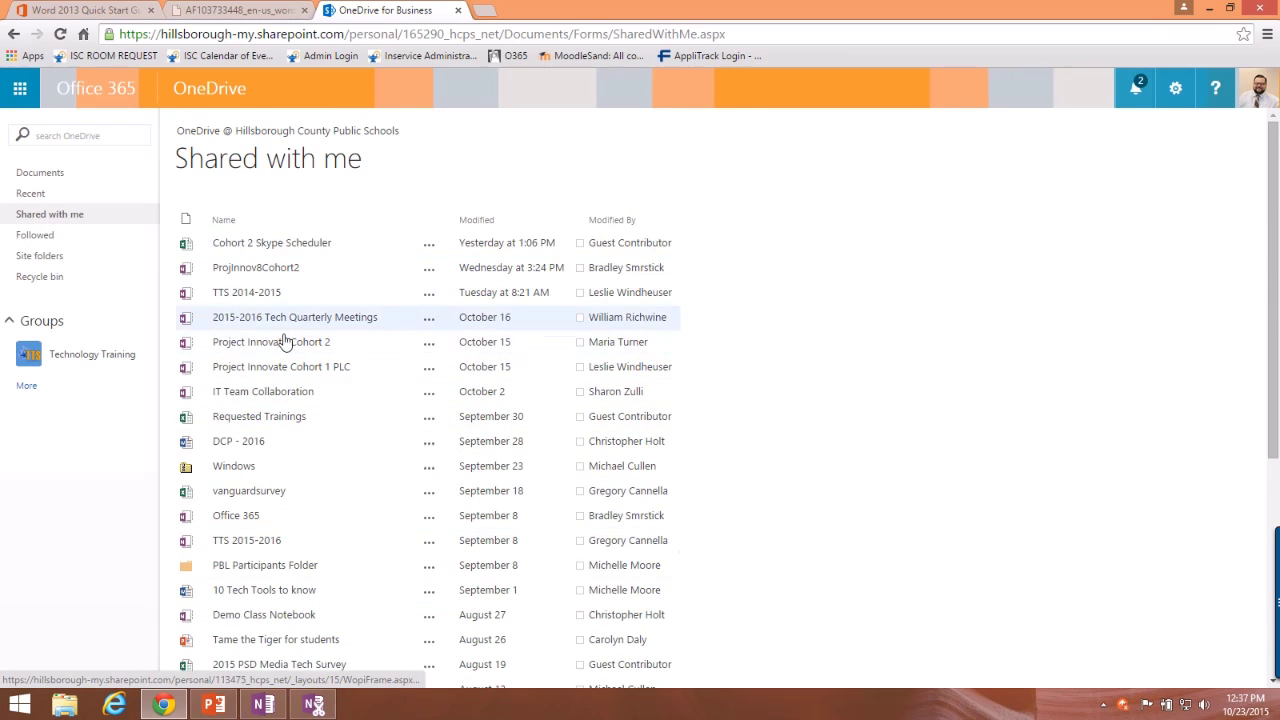
{"action": "scroll", "coordinate": [286, 343], "scroll_direction": "down", "scroll_amount": 3}
{"action": "scroll", "coordinate": [286, 343], "scroll_direction": "up", "scroll_amount": 3}
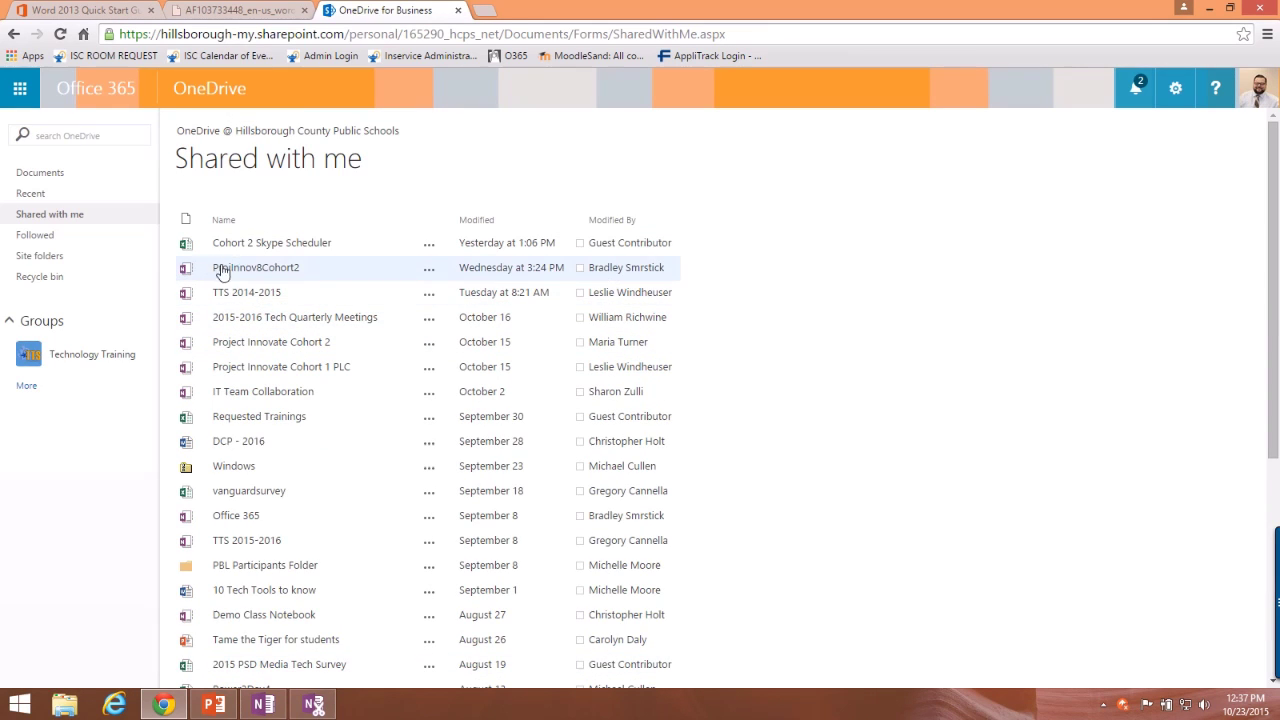
{"action": "scroll", "coordinate": [277, 420], "scroll_direction": "down", "scroll_amount": 2}
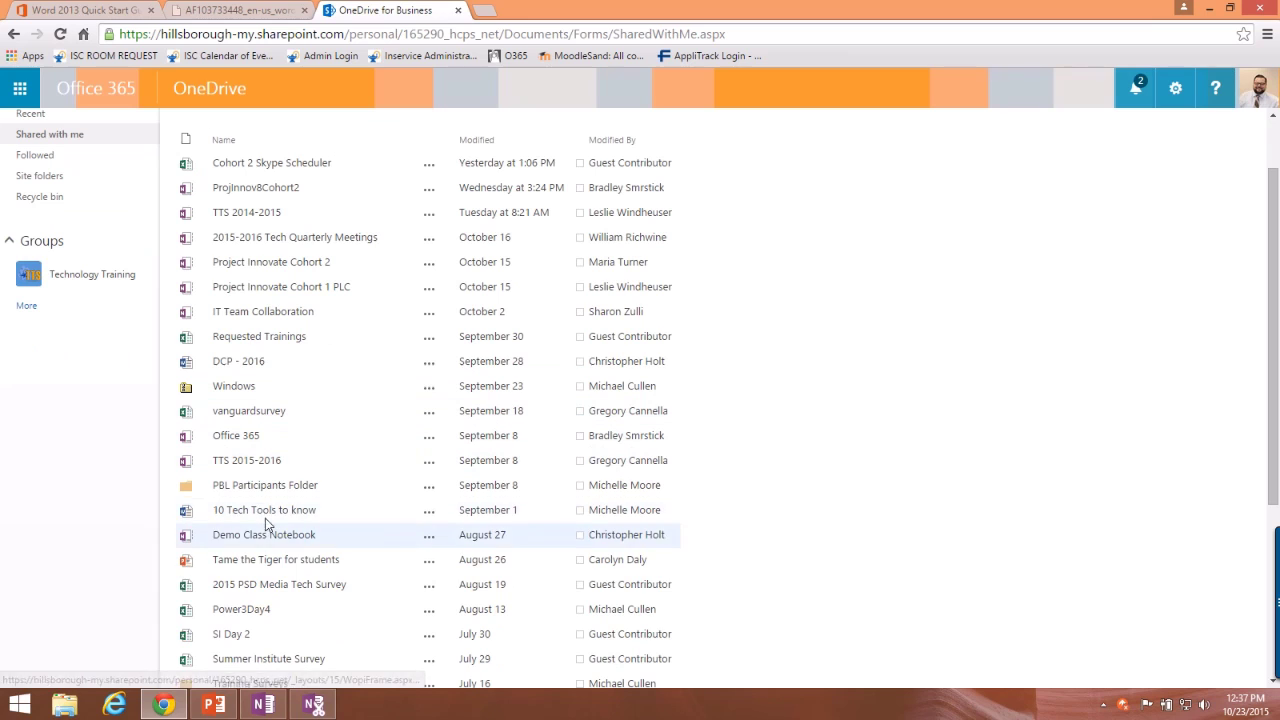
{"action": "scroll", "coordinate": [257, 632], "scroll_direction": "up", "scroll_amount": 2}
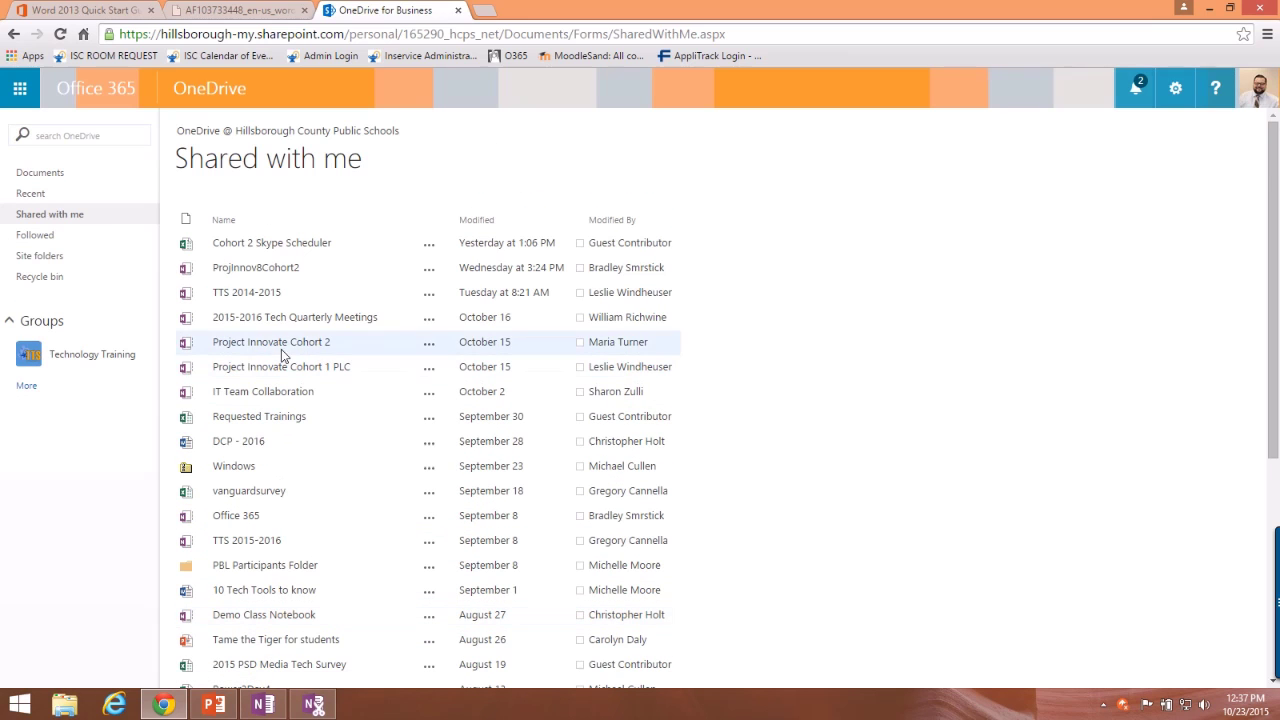
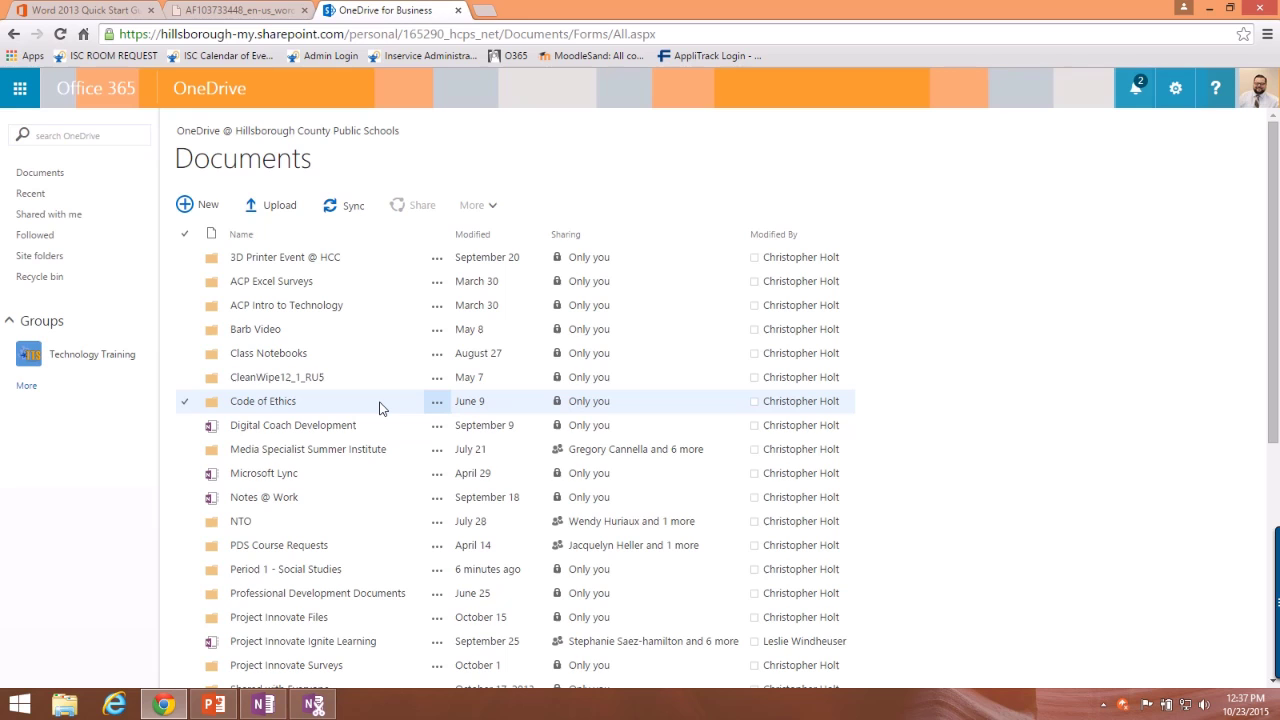
Scroll down the Documents library and open the Period 1 - Social Studies folder.
{"action": "scroll", "coordinate": [355, 432], "scroll_direction": "down", "scroll_amount": 3}
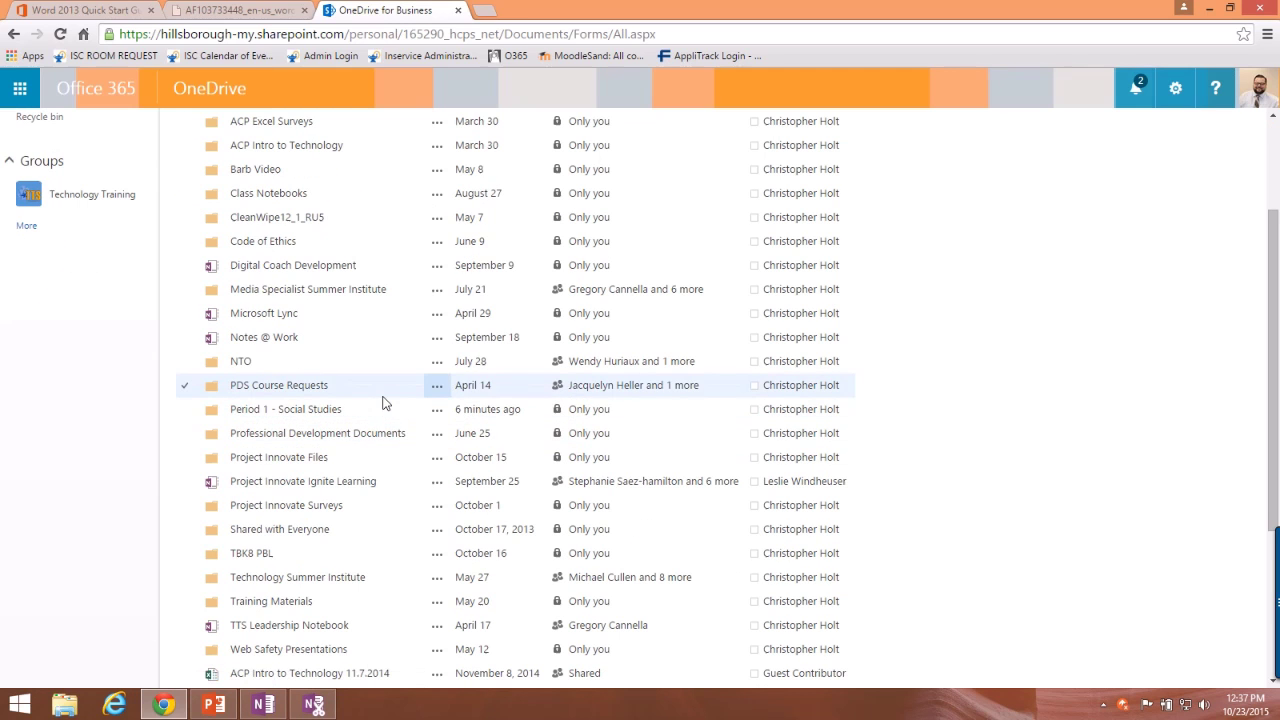
{"action": "scroll", "coordinate": [340, 432], "scroll_direction": "down", "scroll_amount": 2}
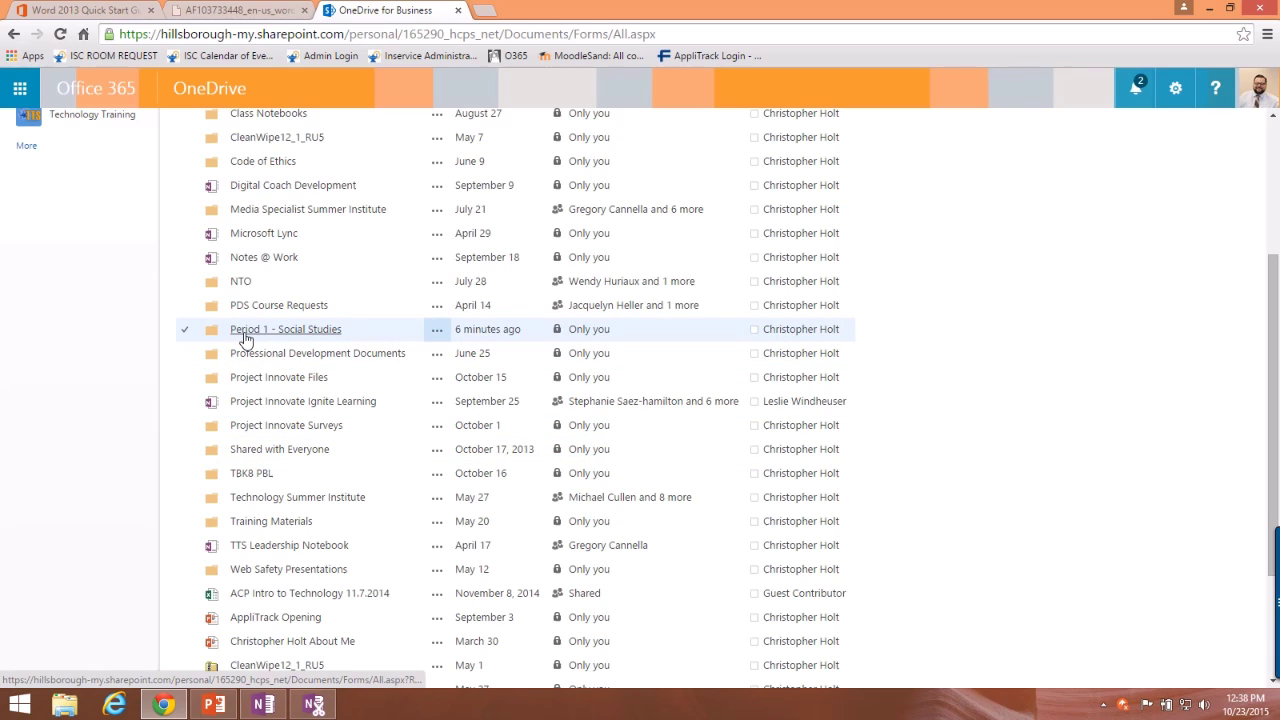
{"action": "left_click", "coordinate": [323, 336]}
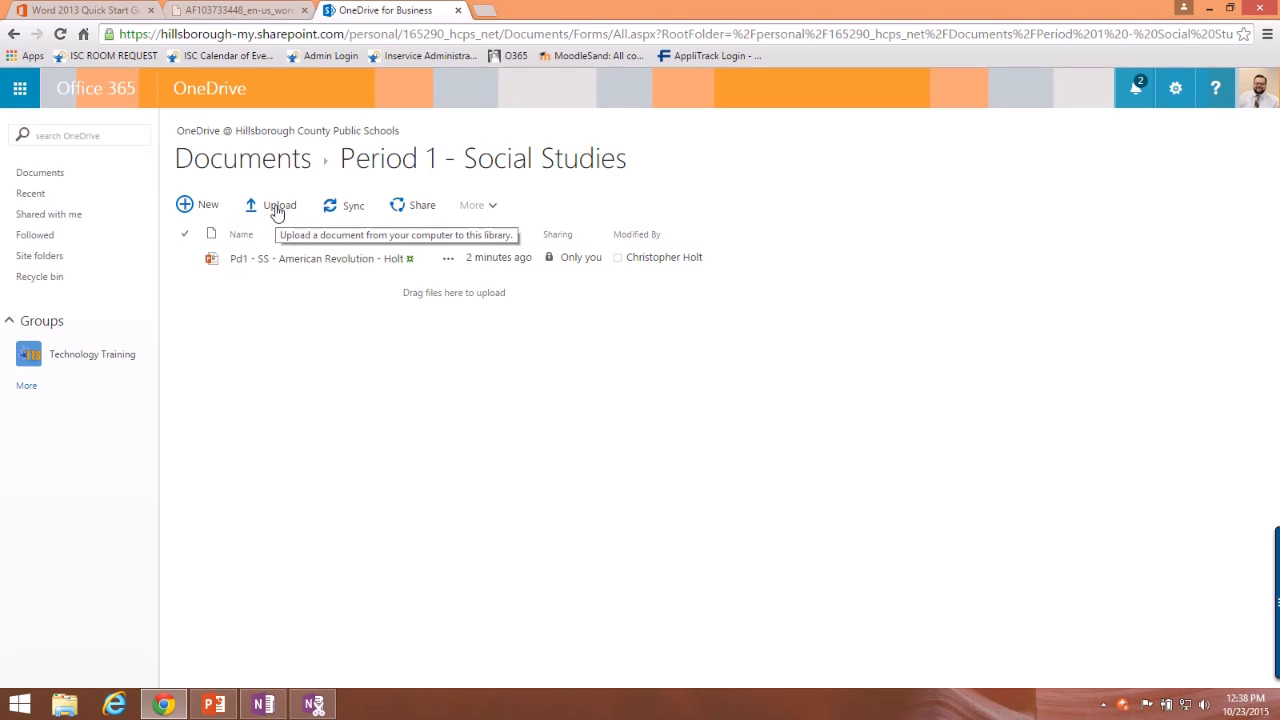
Upload 'pd2 - SS - Research for Project - Holt.docx' from the computer's Period 2 - Social Studies folder.
{"action": "left_click", "coordinate": [277, 208]}
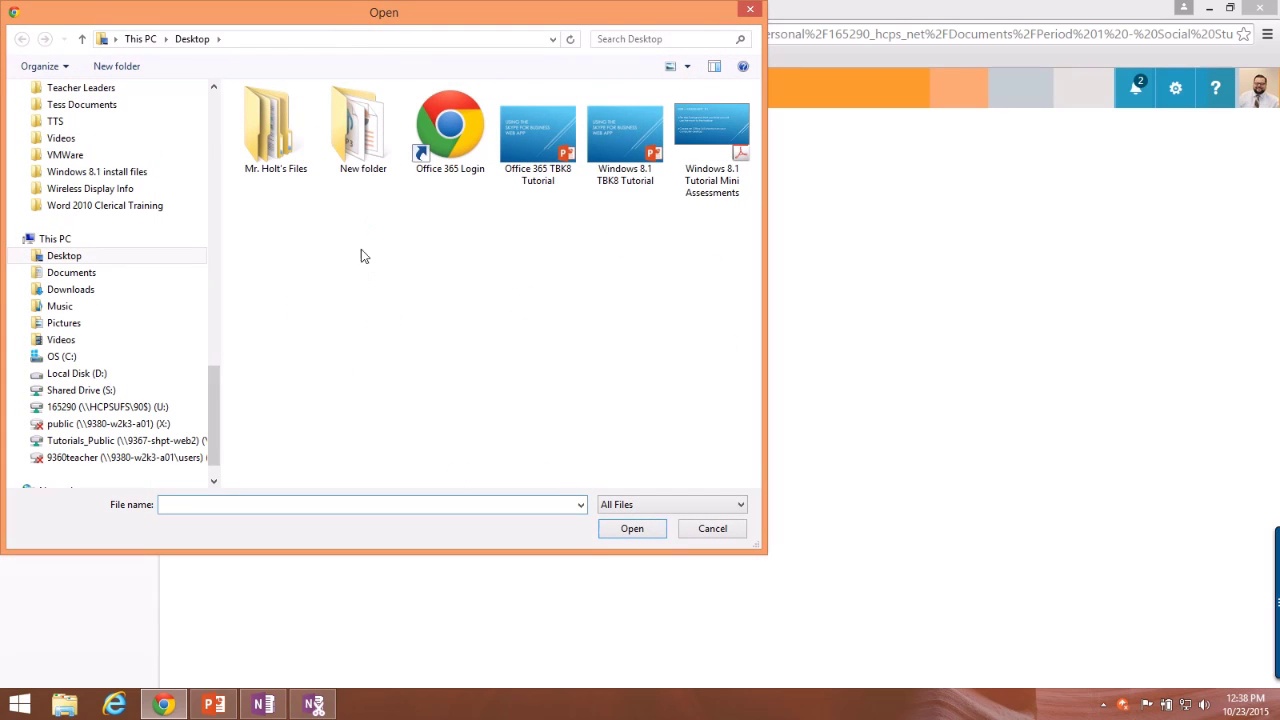
{"action": "double_click", "coordinate": [270, 140]}
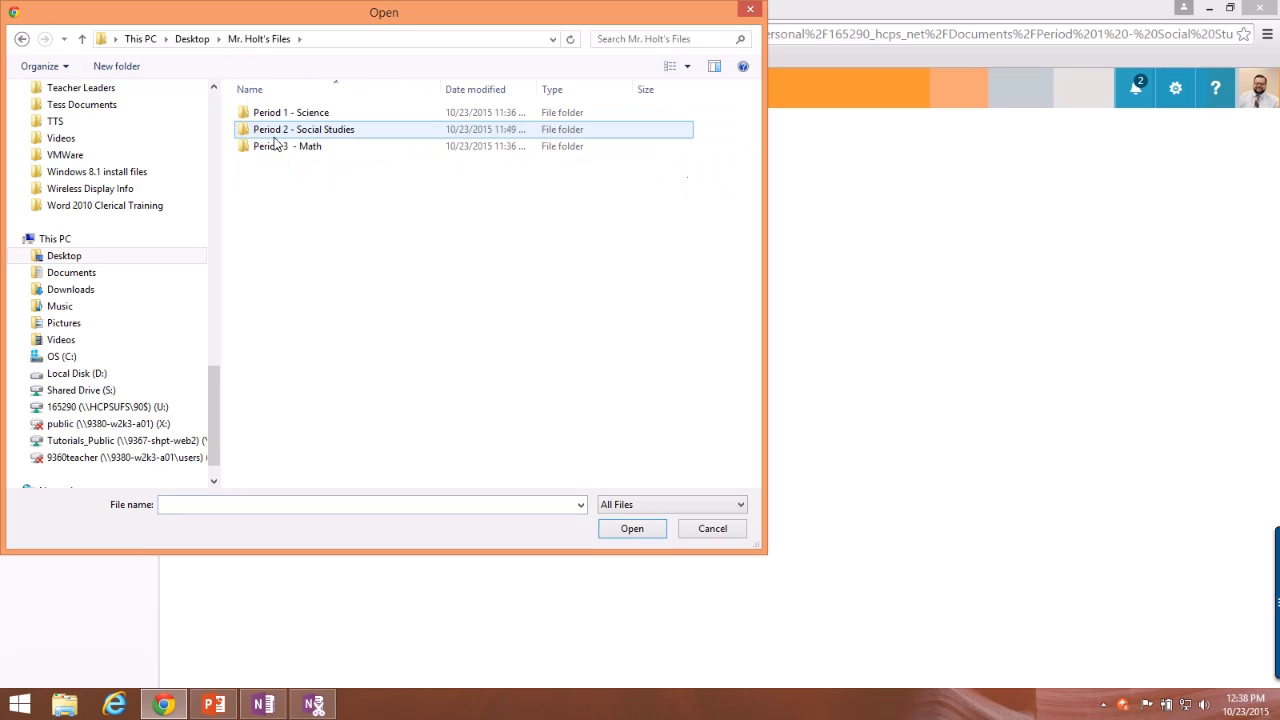
{"action": "double_click", "coordinate": [305, 131]}
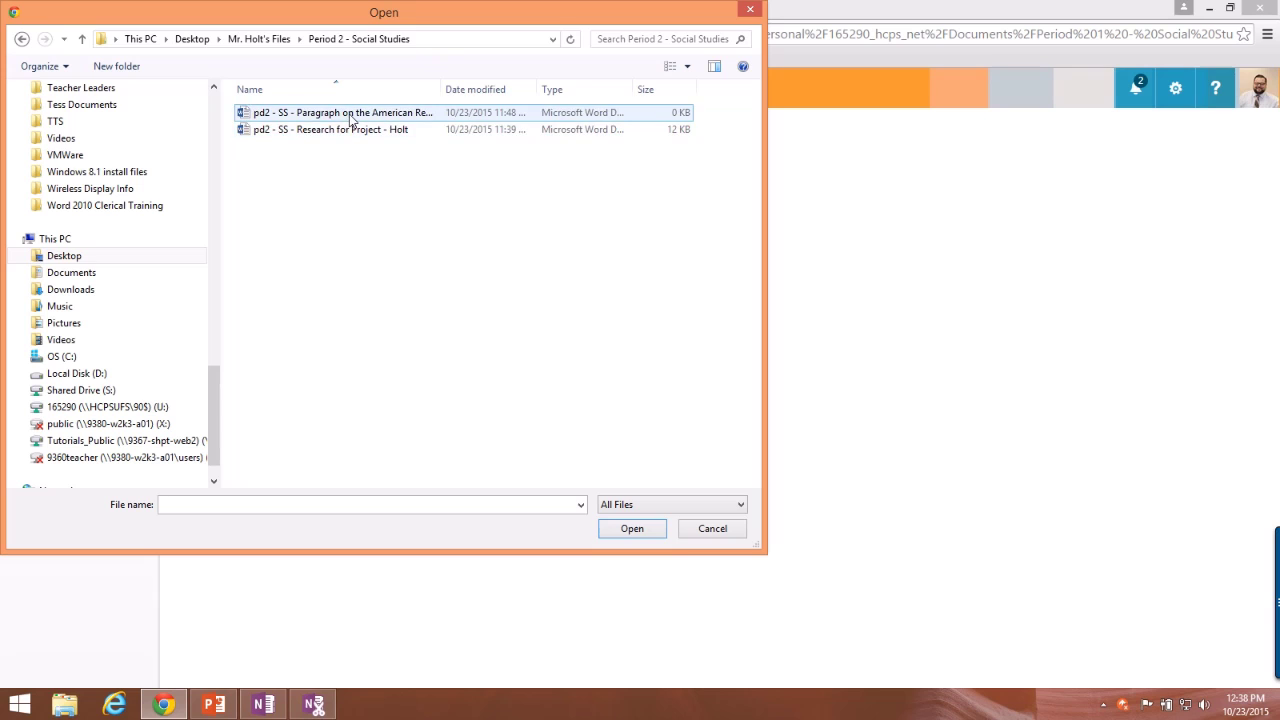
{"action": "left_click", "coordinate": [351, 132]}
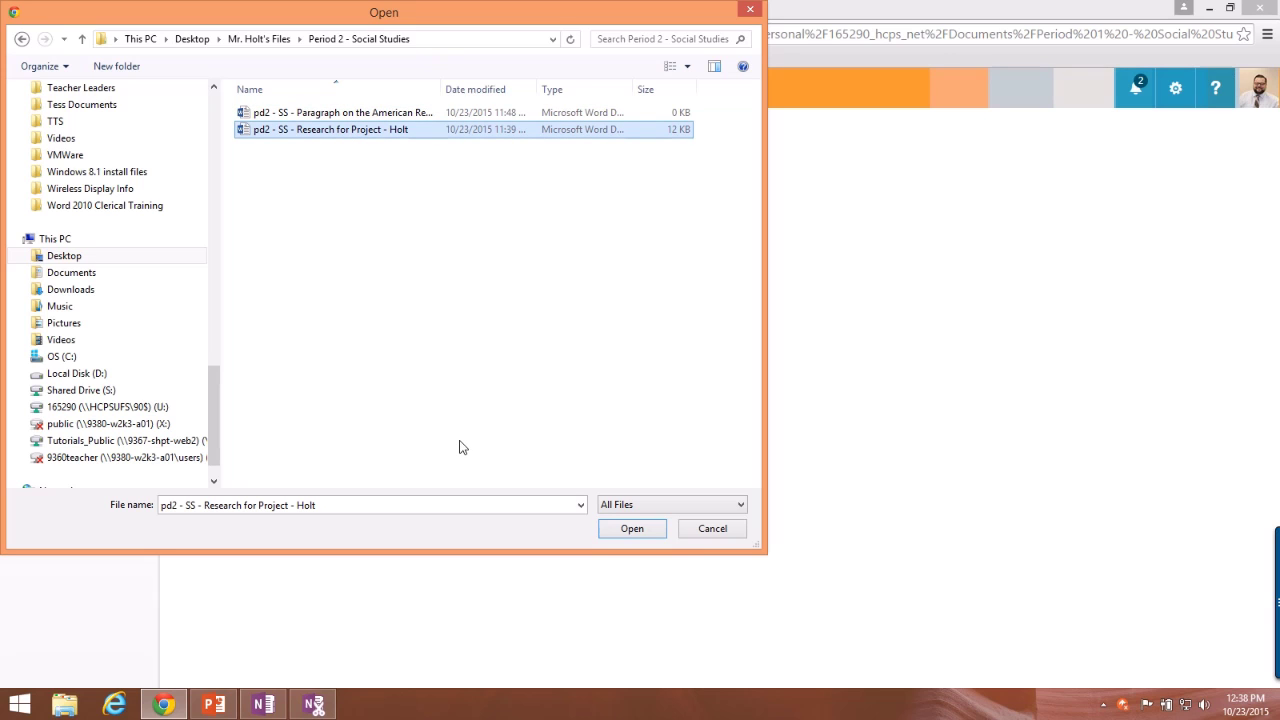
{"action": "left_click", "coordinate": [630, 528]}
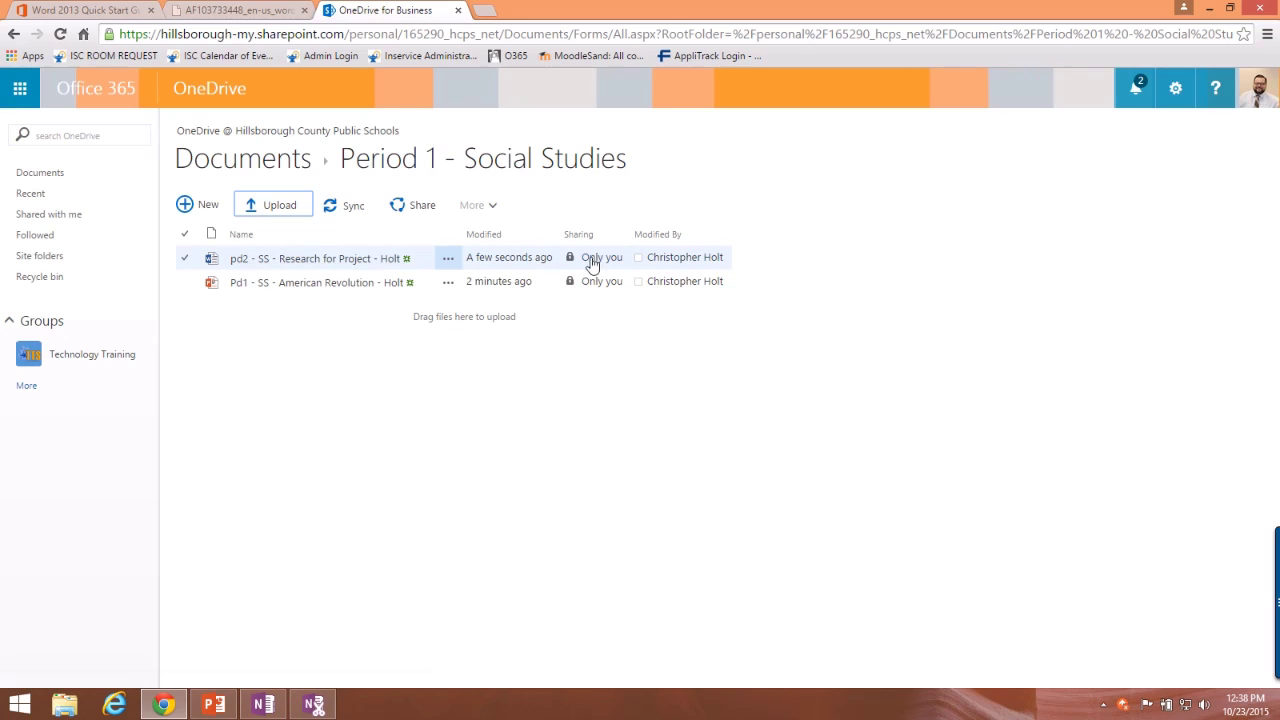
{"action": "mouse_move", "coordinate": [677, 263]}
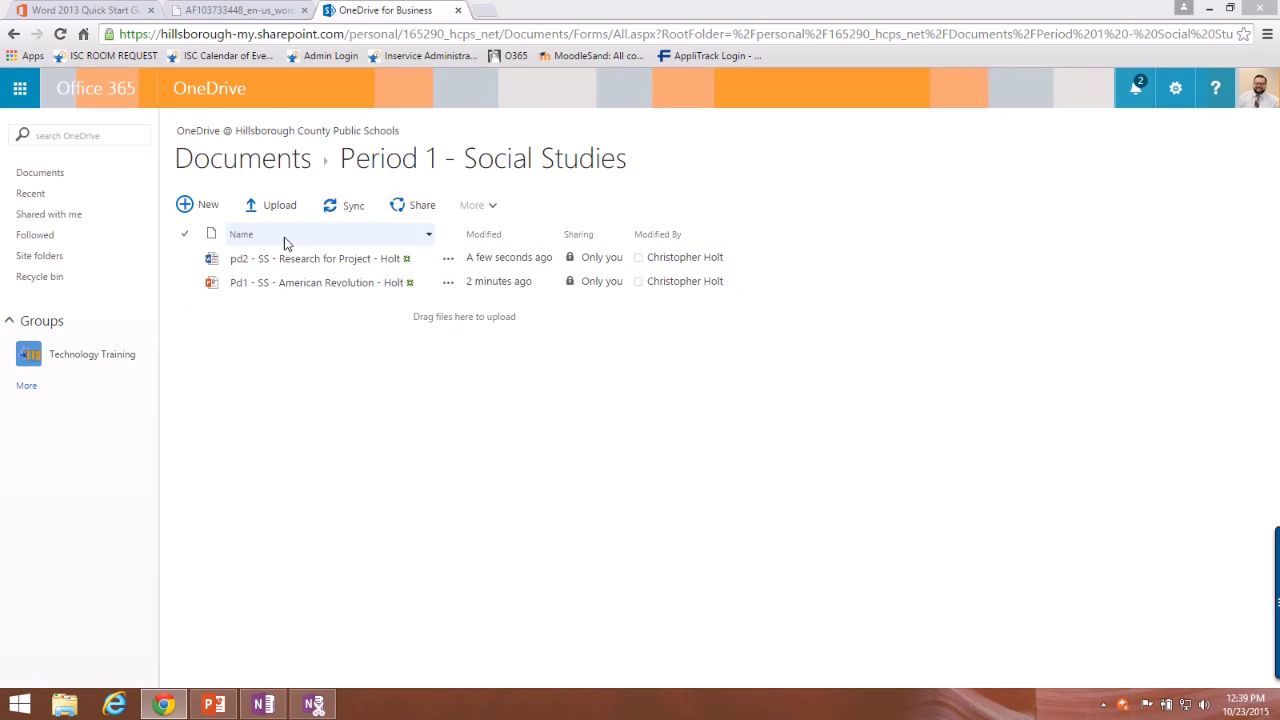
{"action": "left_click", "coordinate": [300, 262]}
{"action": "left_click", "coordinate": [627, 327]}
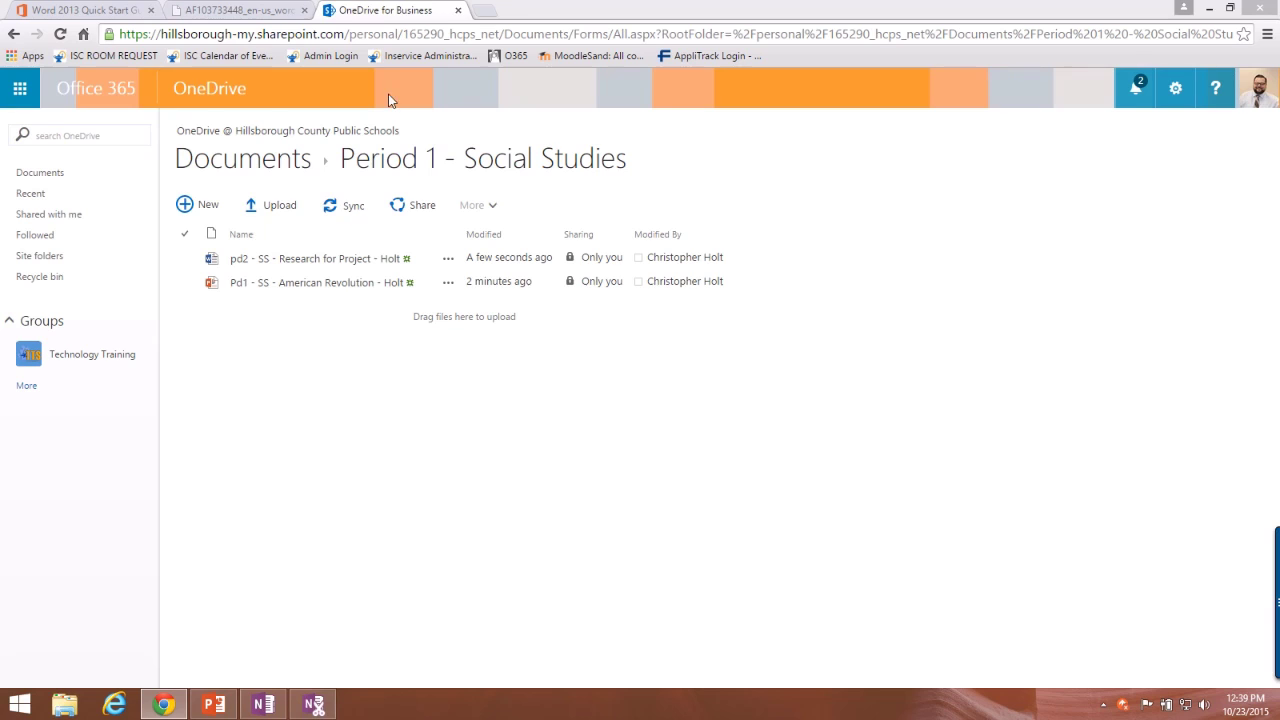
View the pd2 research document, send it to desktop Word via Edit in Word, then close Word.
{"action": "left_click", "coordinate": [317, 260]}
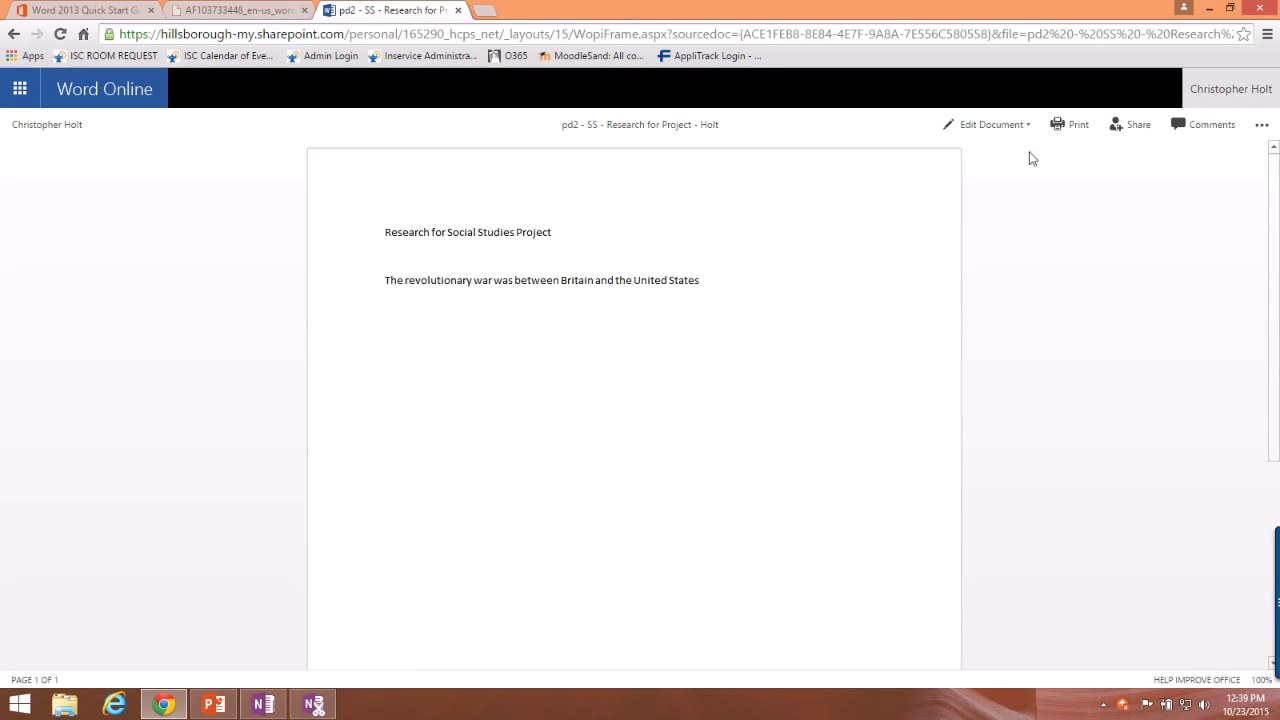
{"action": "left_click", "coordinate": [997, 121]}
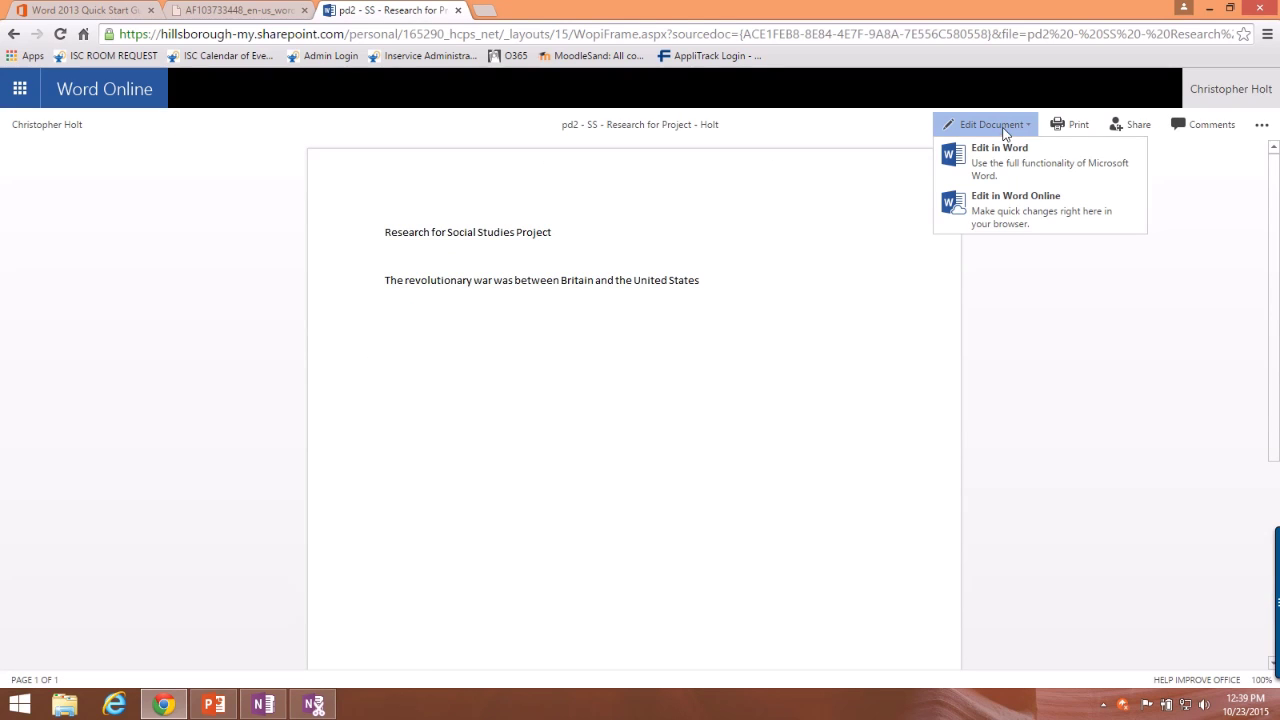
{"action": "left_click", "coordinate": [990, 167]}
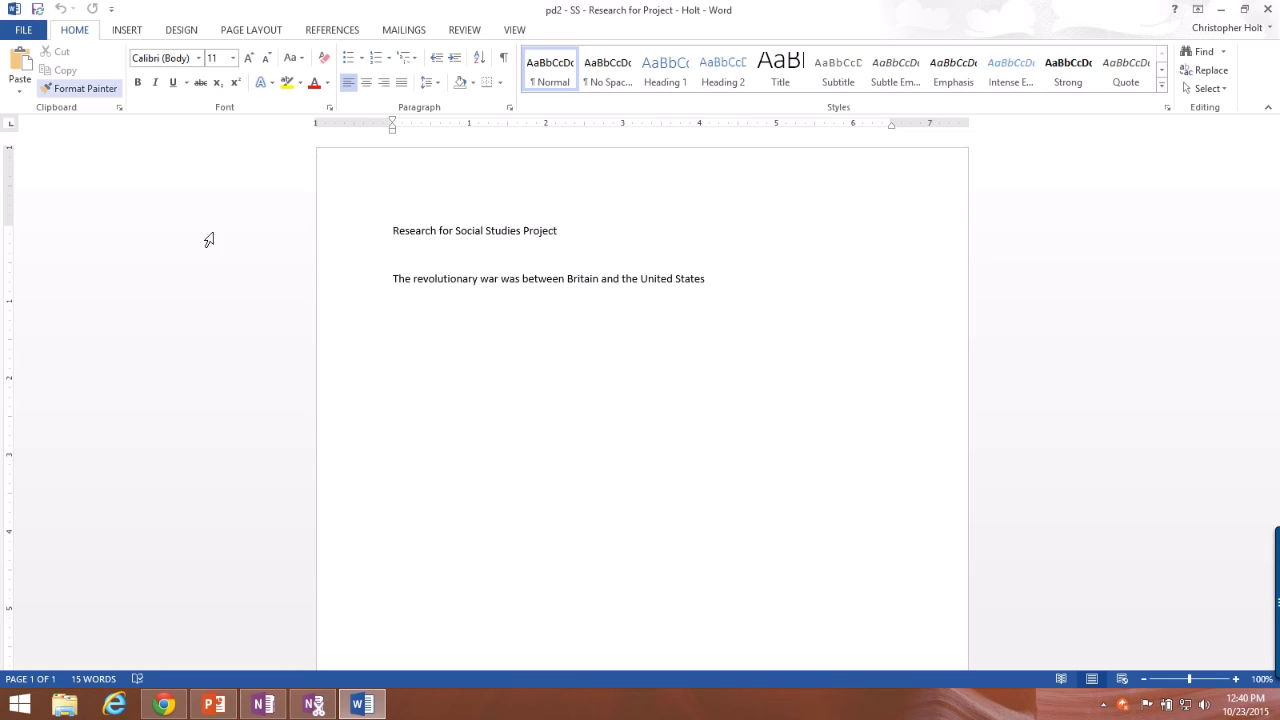
{"action": "left_click", "coordinate": [1268, 9]}
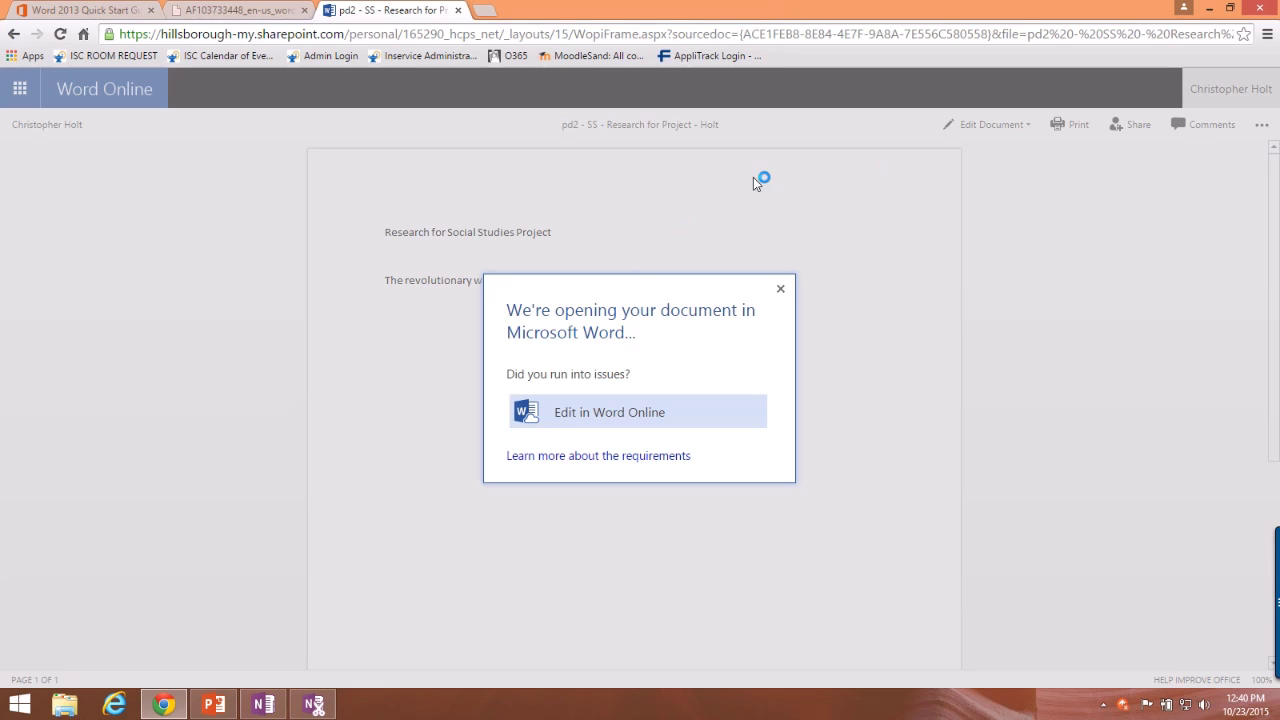
Dismiss the Word notice and return to the classic OneDrive Documents library through the app launcher.
{"action": "left_click", "coordinate": [781, 289]}
{"action": "left_click", "coordinate": [20, 90]}
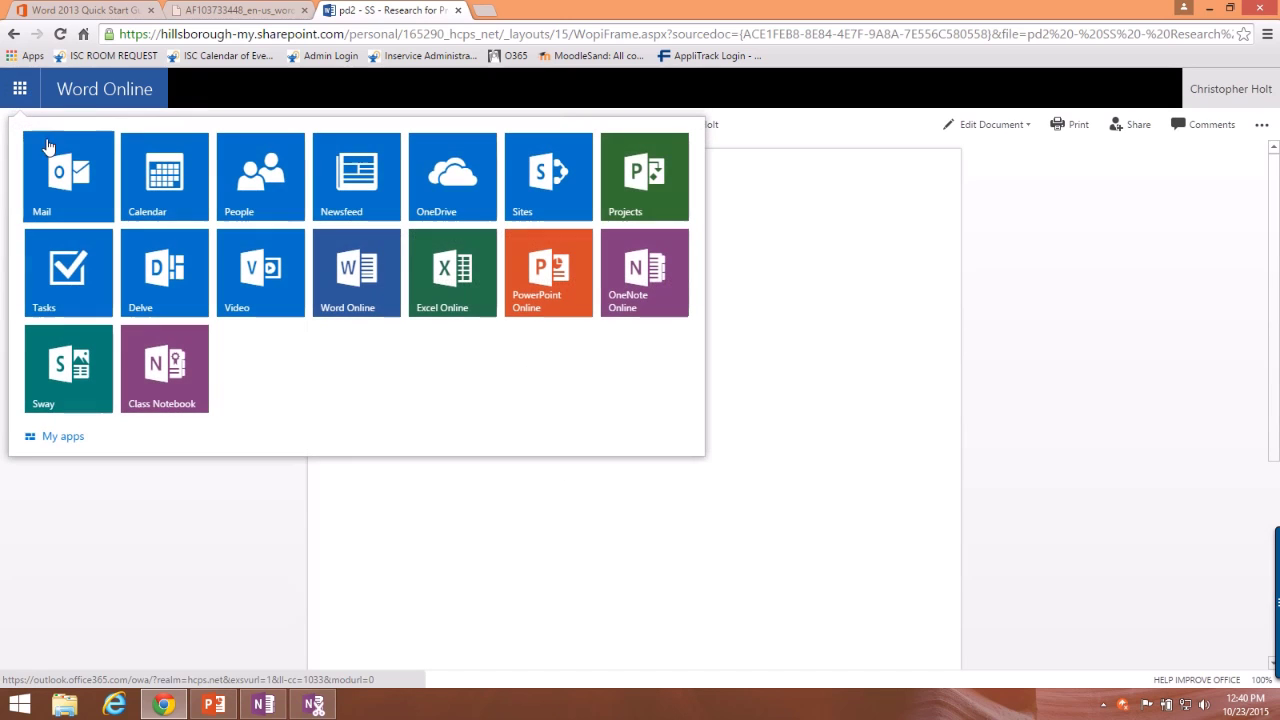
{"action": "left_click", "coordinate": [452, 176]}
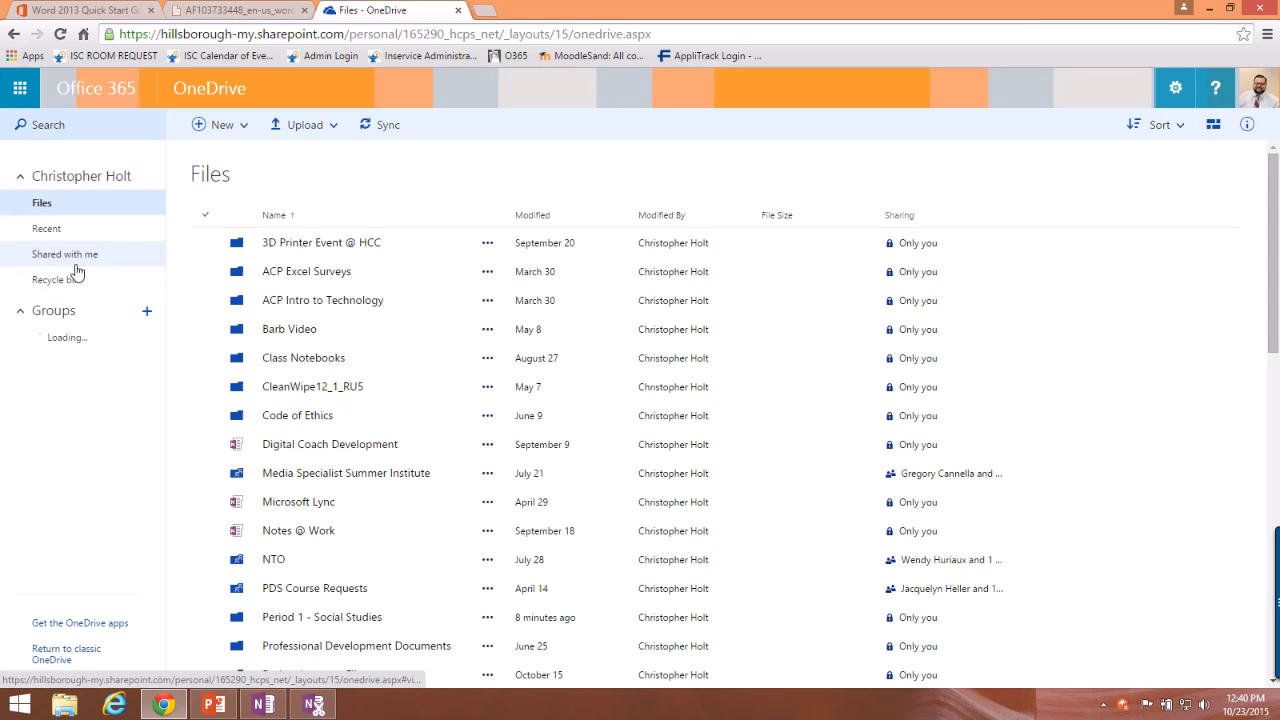
{"action": "left_click", "coordinate": [80, 651]}
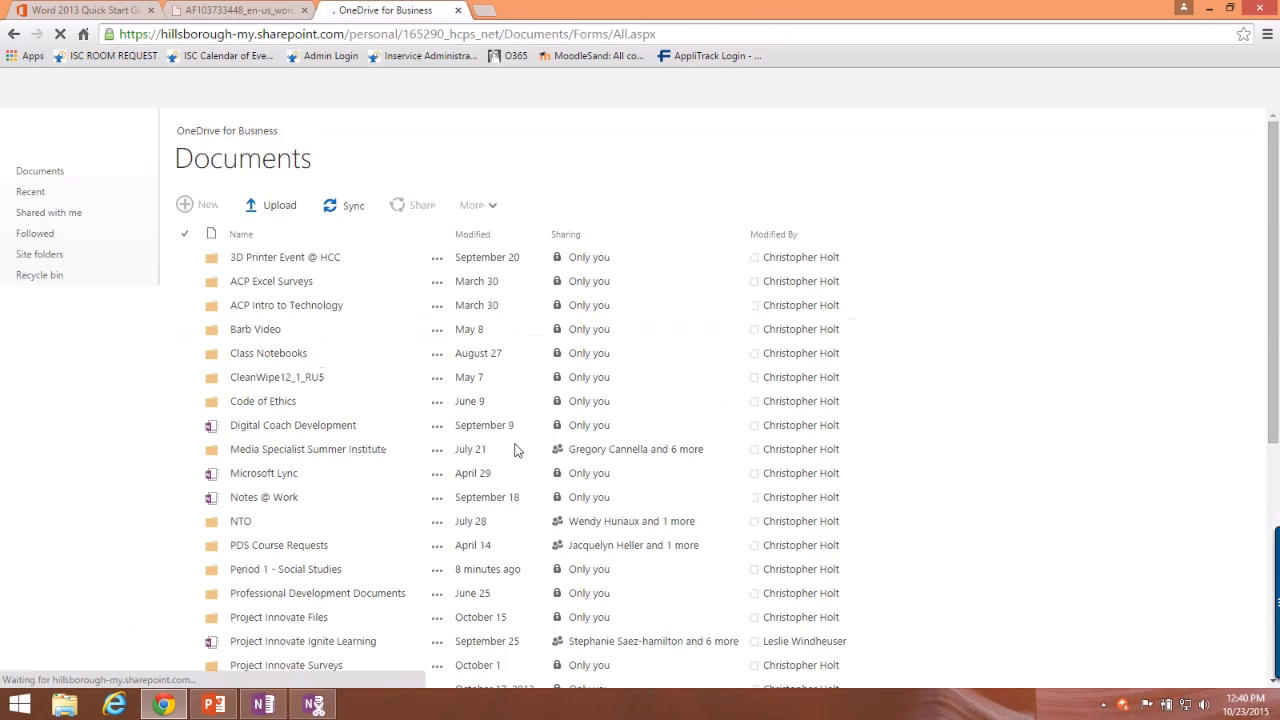